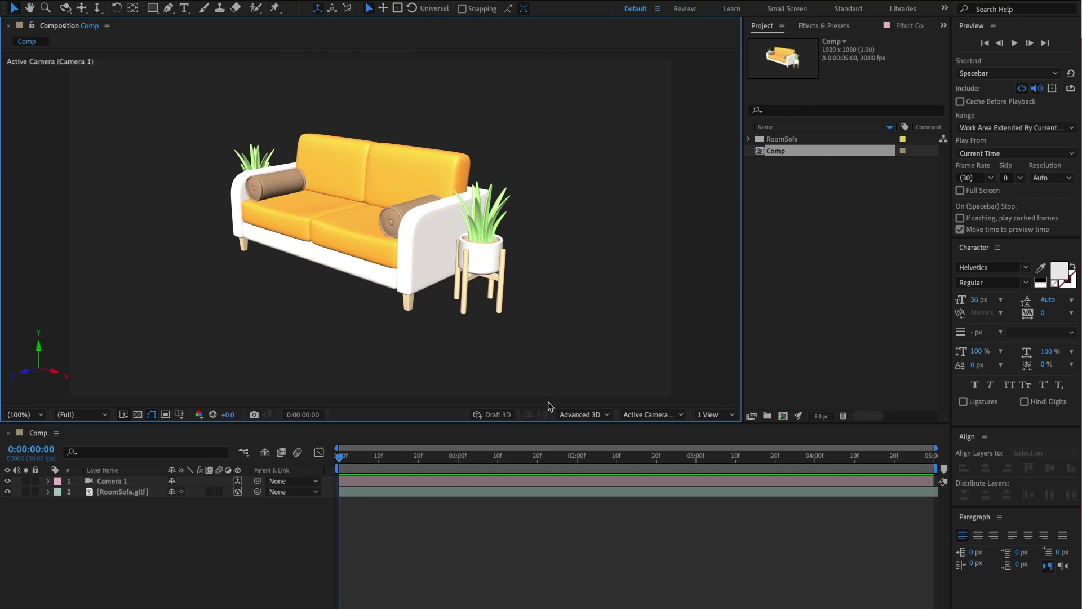
Keep Advanced 3D as the renderer and add Environment Light 1 with the Environment light type
left_click(579, 416)
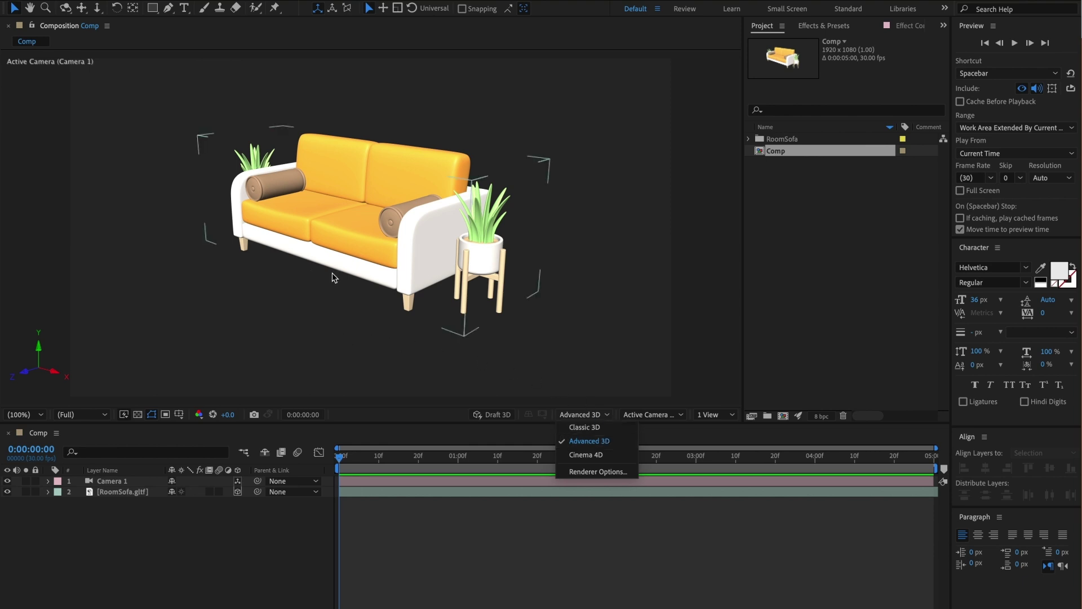
left_click(312, 288)
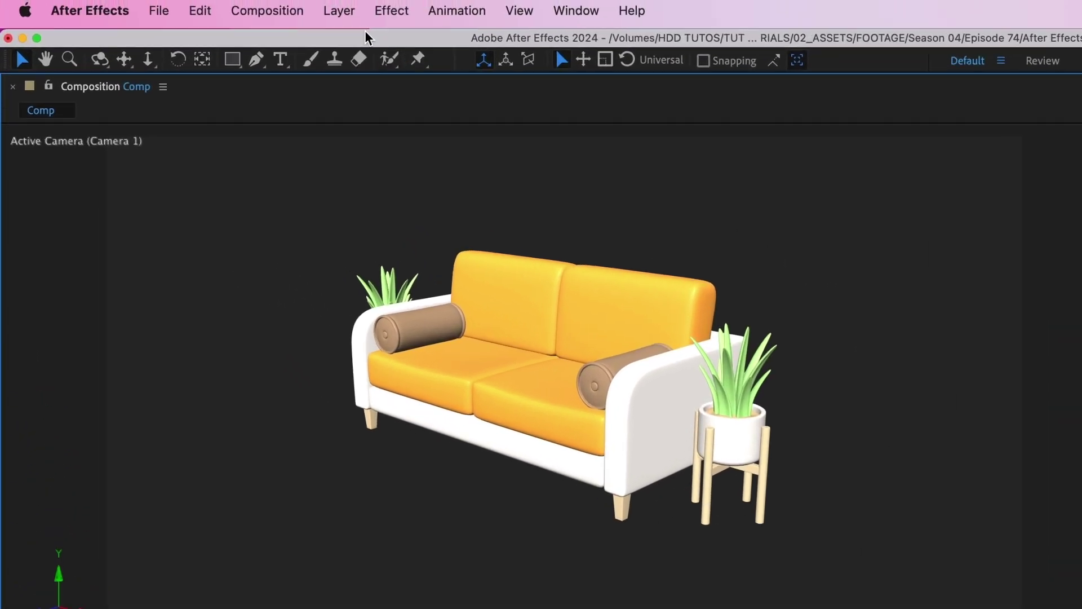
left_click(222, 12)
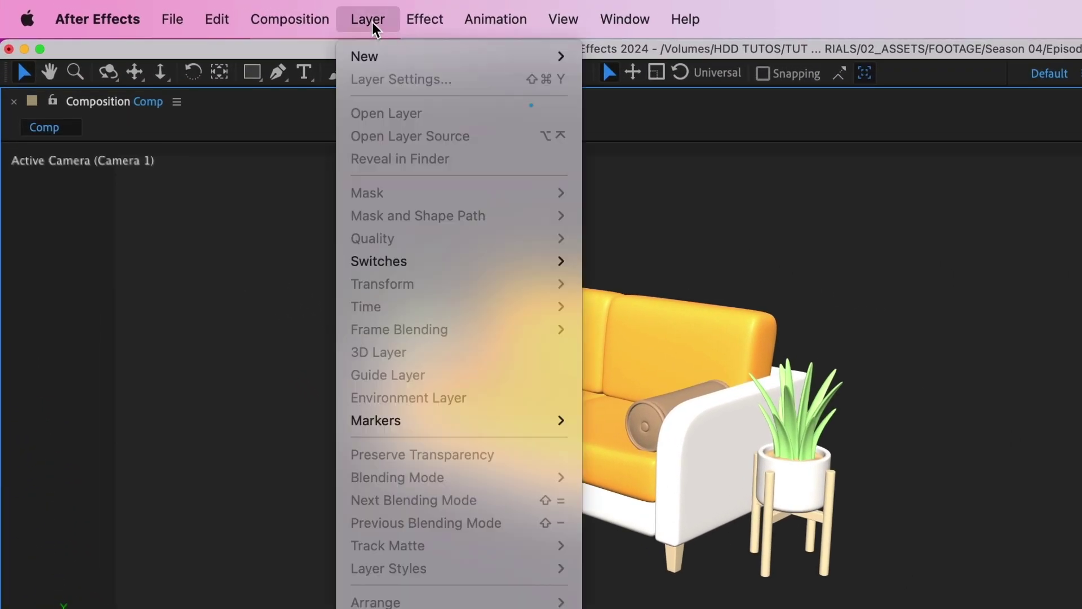
mouse_move(367, 57)
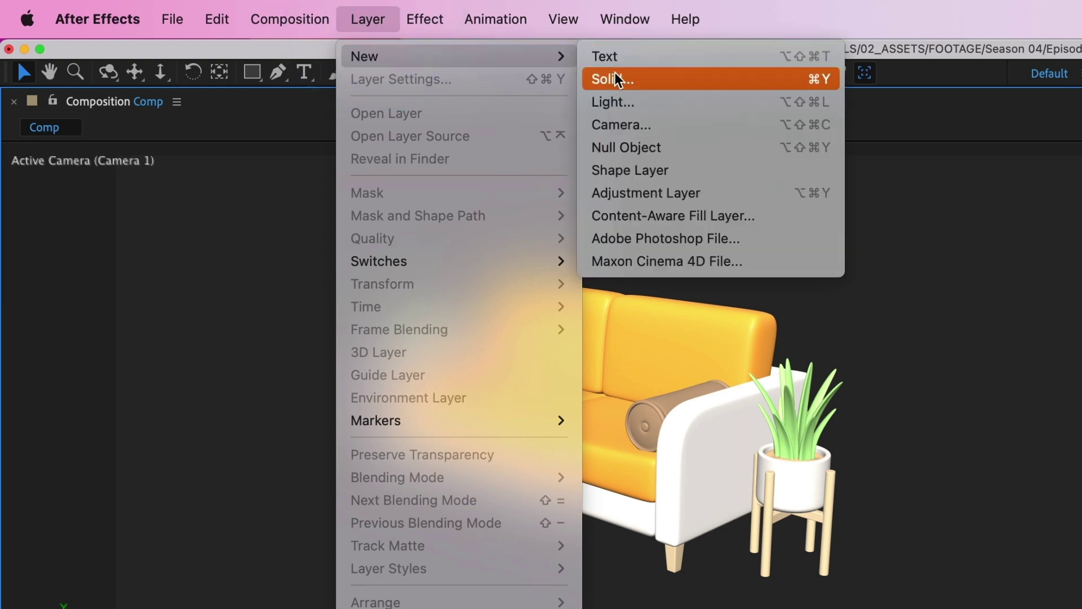
left_click(651, 104)
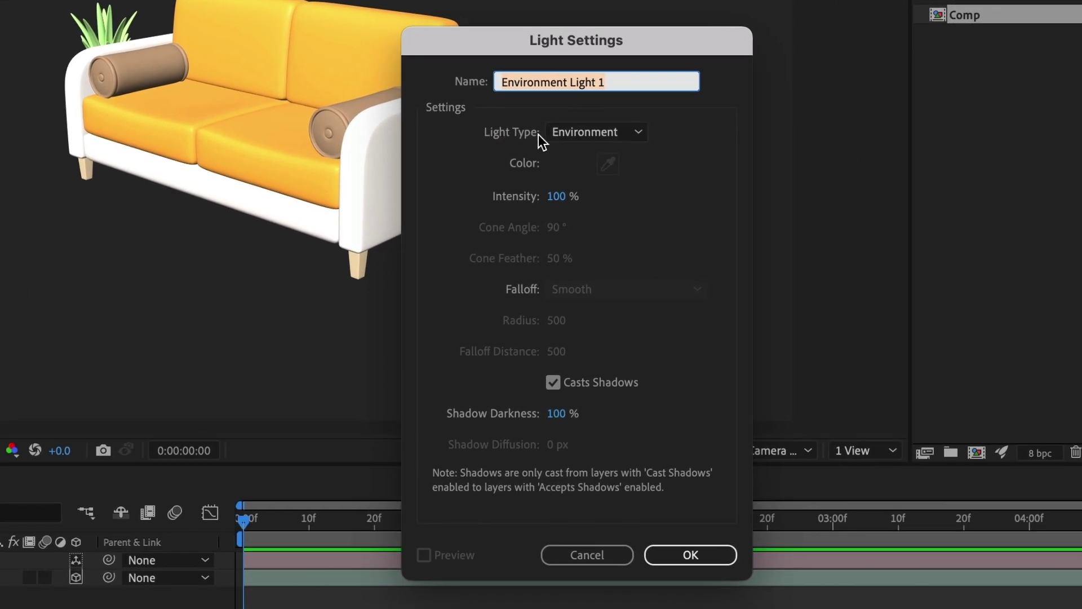
left_click(605, 135)
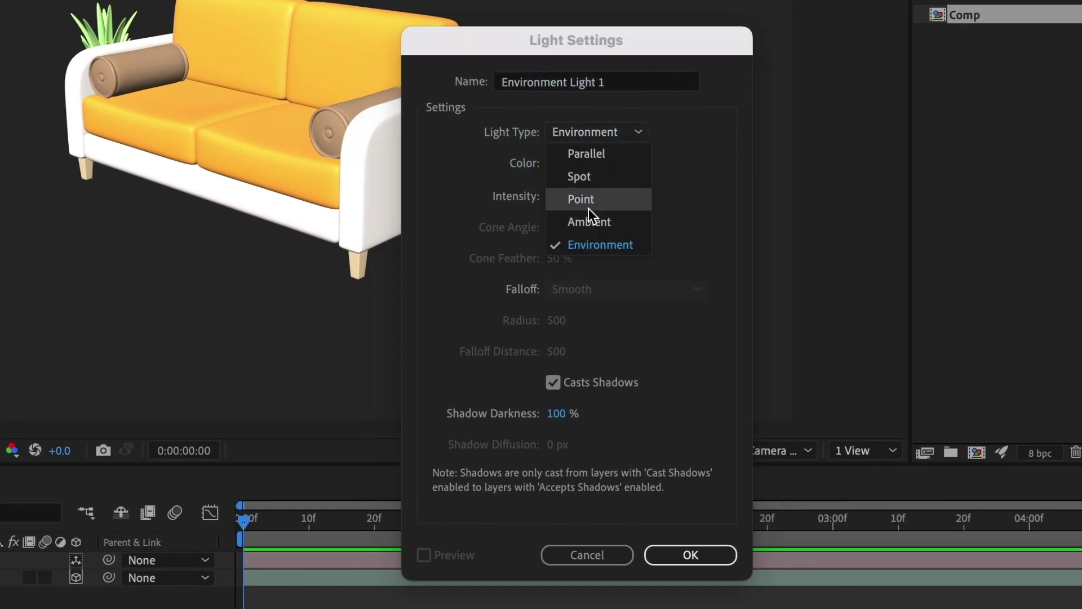
left_click(589, 243)
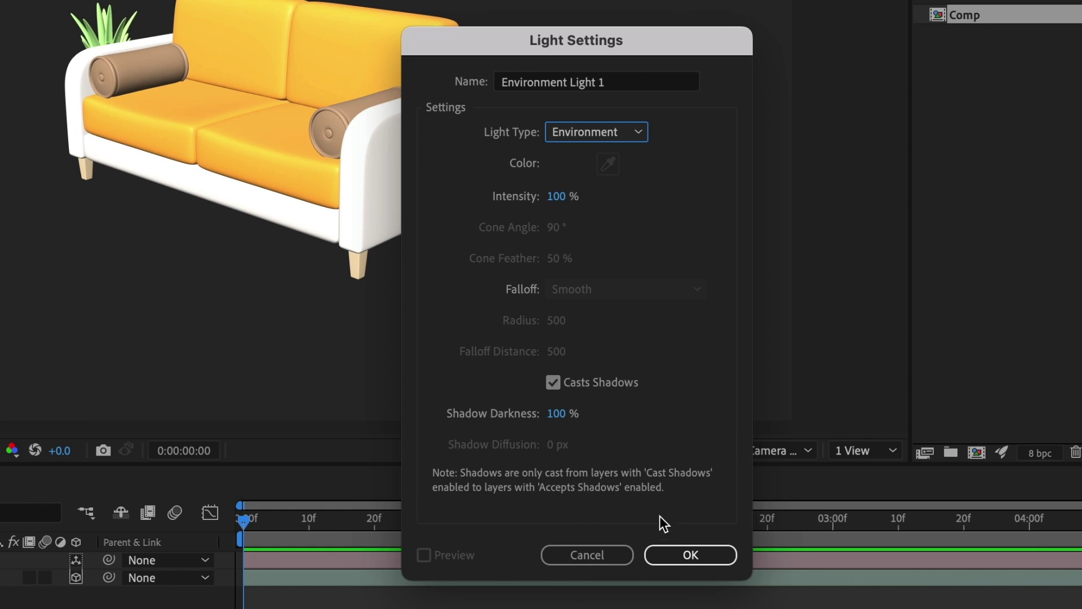
left_click(675, 553)
left_click(676, 552)
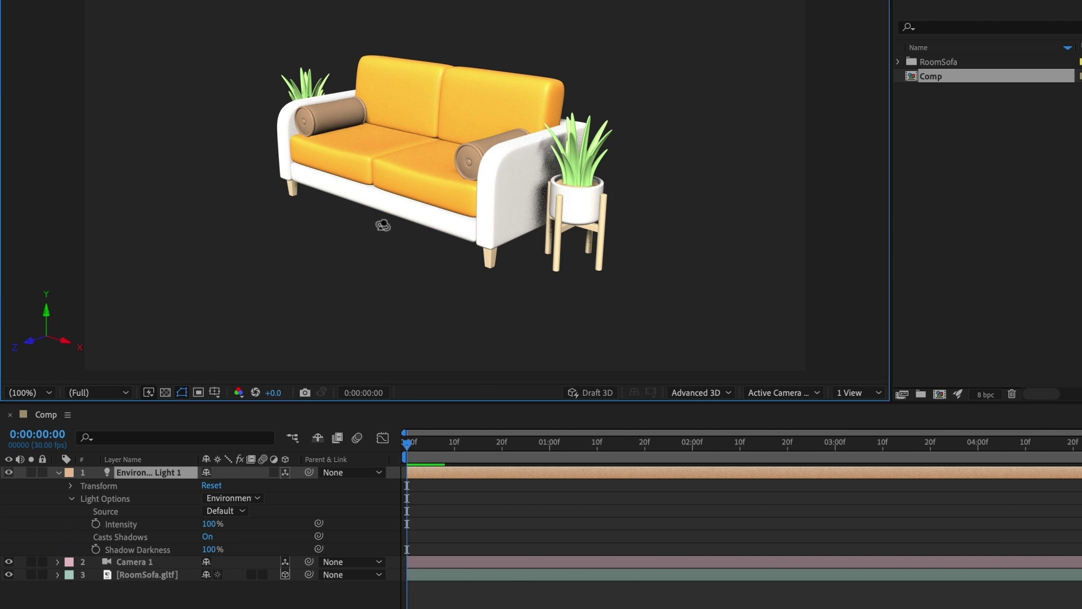
Orbit Camera 1 with the Orbit tool (C) to an angled view of the sofa's other side
key("c")
left_click_drag(383, 225, 451, 225)
left_click_drag(285, 210, 406, 209)
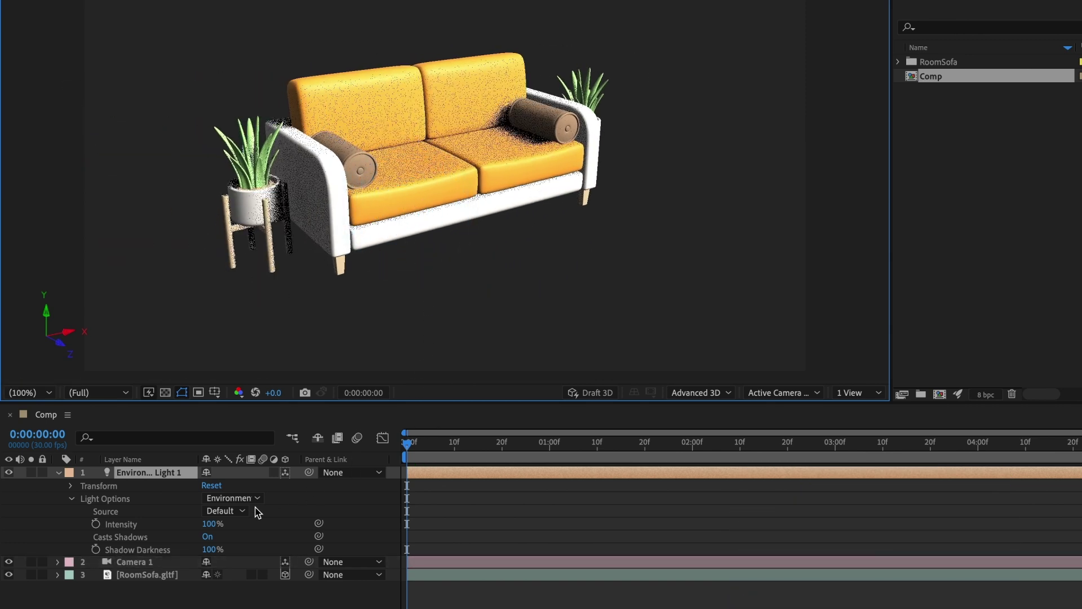
Rotate Environment Light 1 to X −53° and Y 0° in its Transform properties
left_click(70, 486)
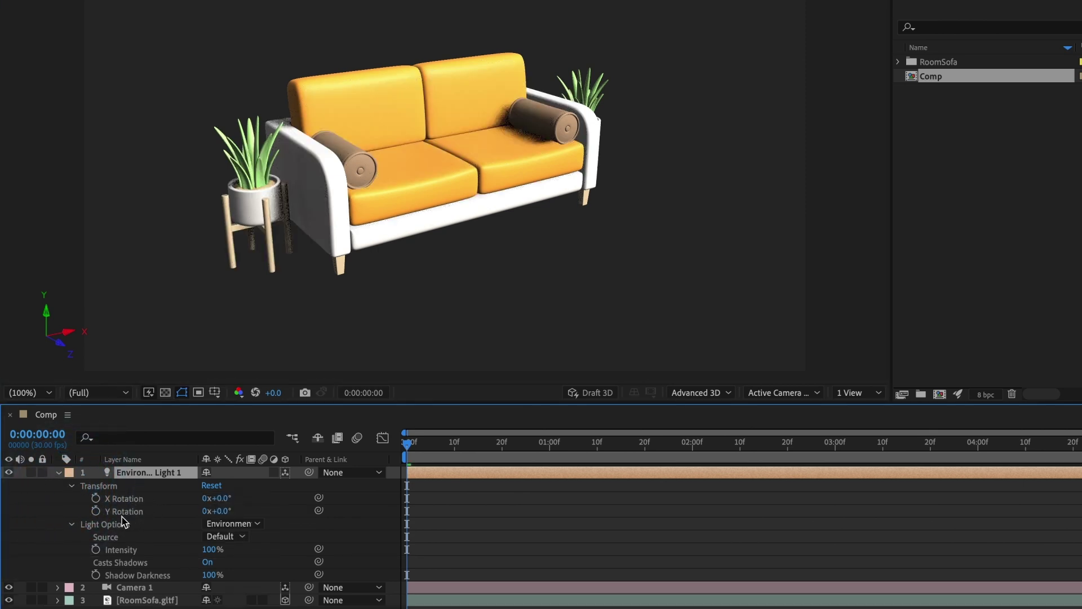
mouse_move(219, 498)
left_mouse_down()
mouse_move(288, 498)
mouse_move(195, 510)
left_mouse_up()
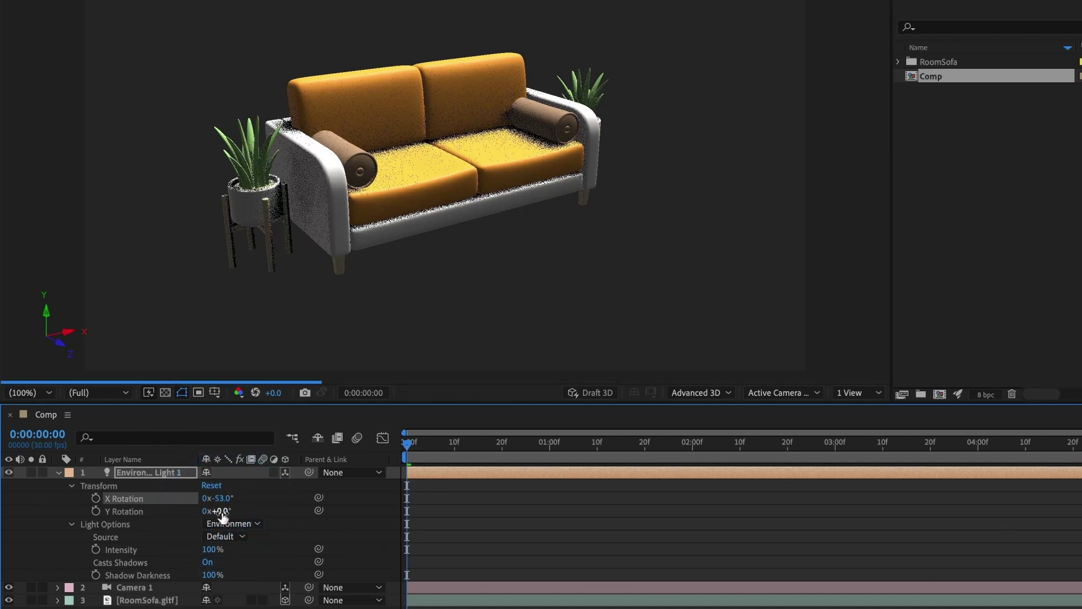
mouse_move(222, 514)
left_mouse_down()
mouse_move(265, 504)
mouse_move(217, 511)
left_mouse_up()
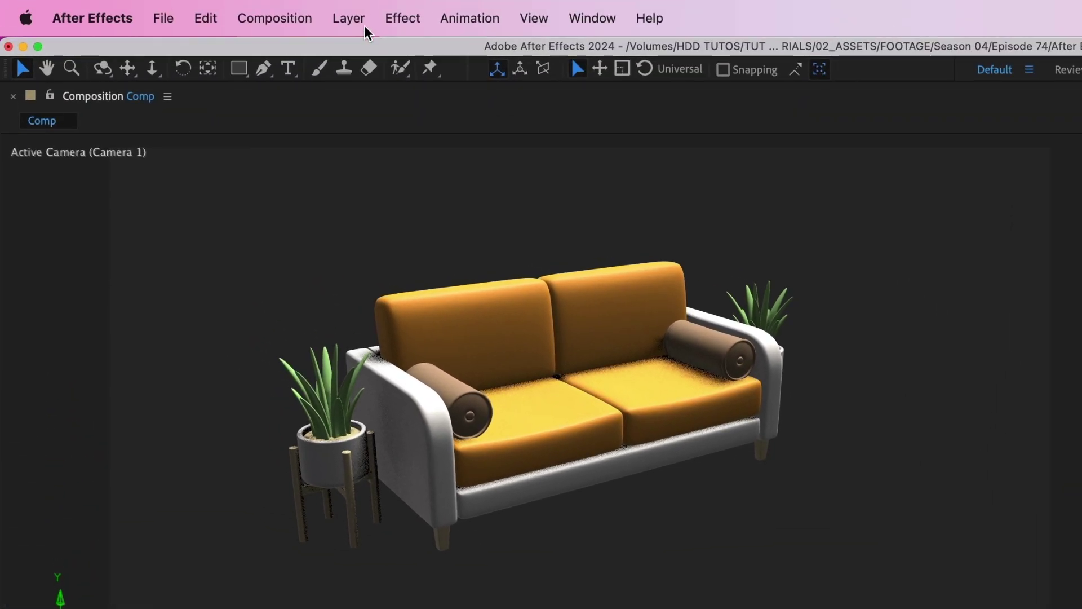
Create a new solid layer named Shadow
left_click(355, 19)
mouse_move(360, 55)
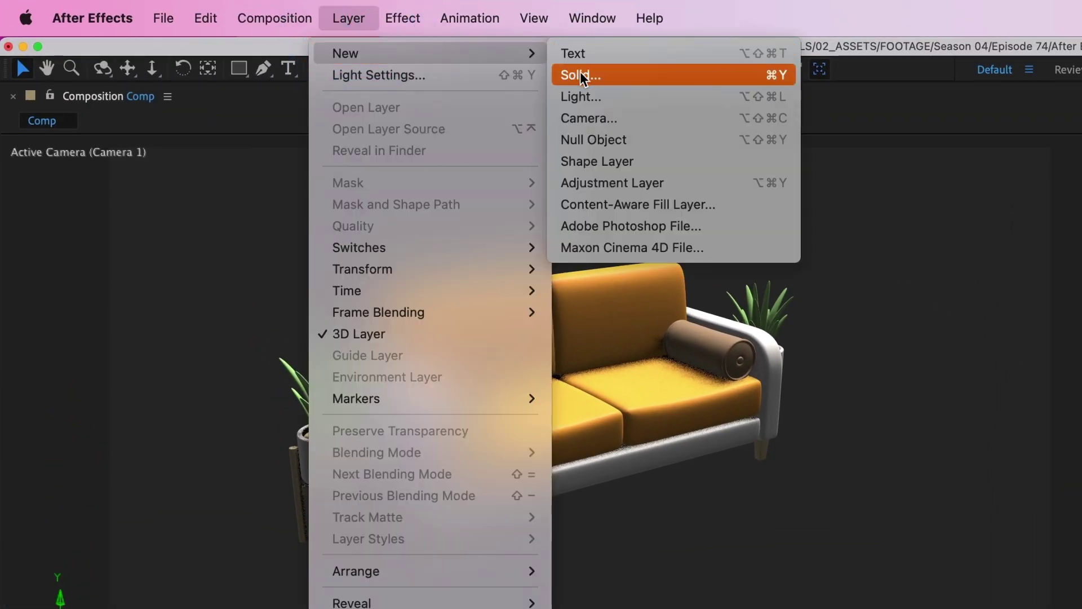
left_click(629, 78)
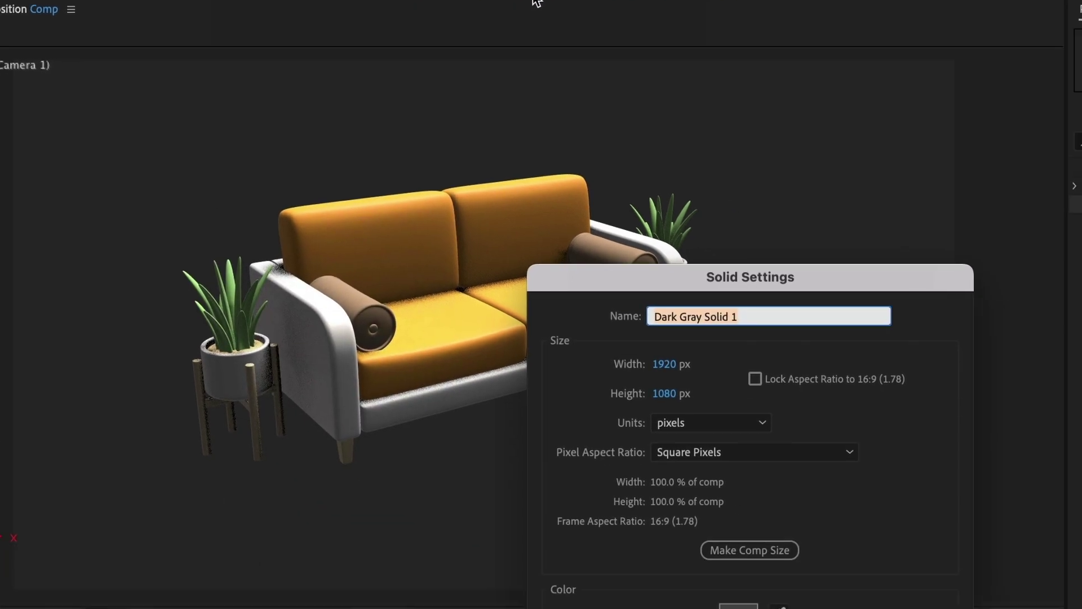
type("Shadow")
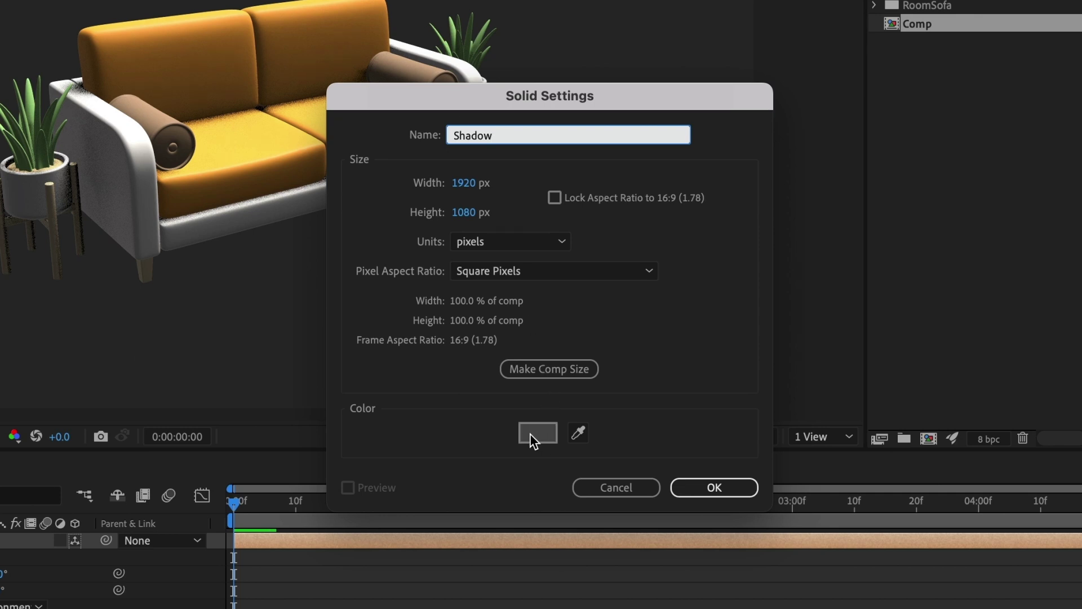
left_click(704, 486)
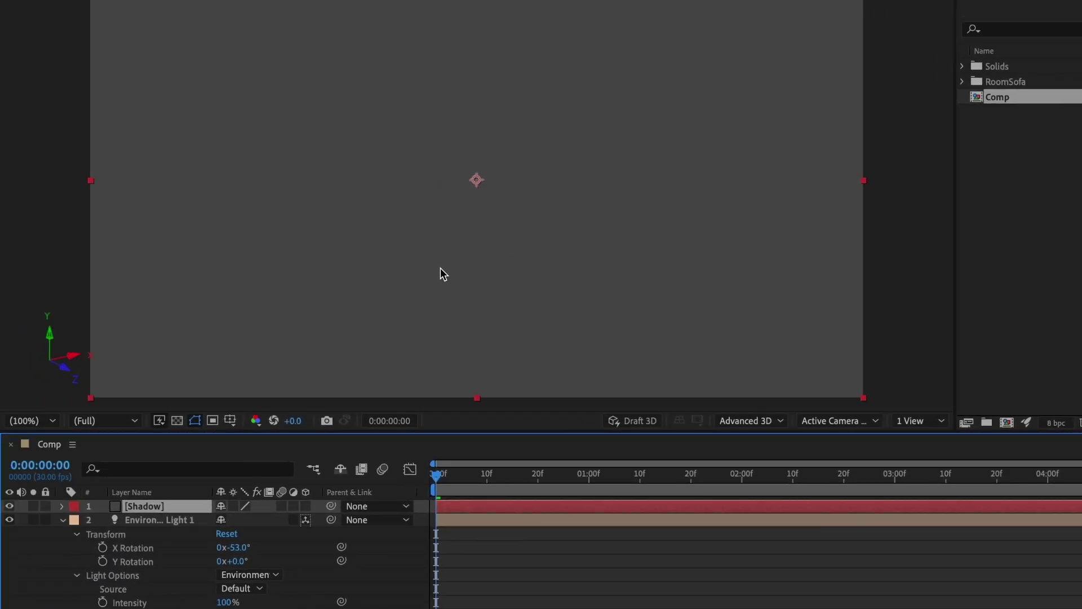
Make Shadow a 3D layer, set its X Rotation to -90°, and lower it beneath the sofa
left_click(306, 506)
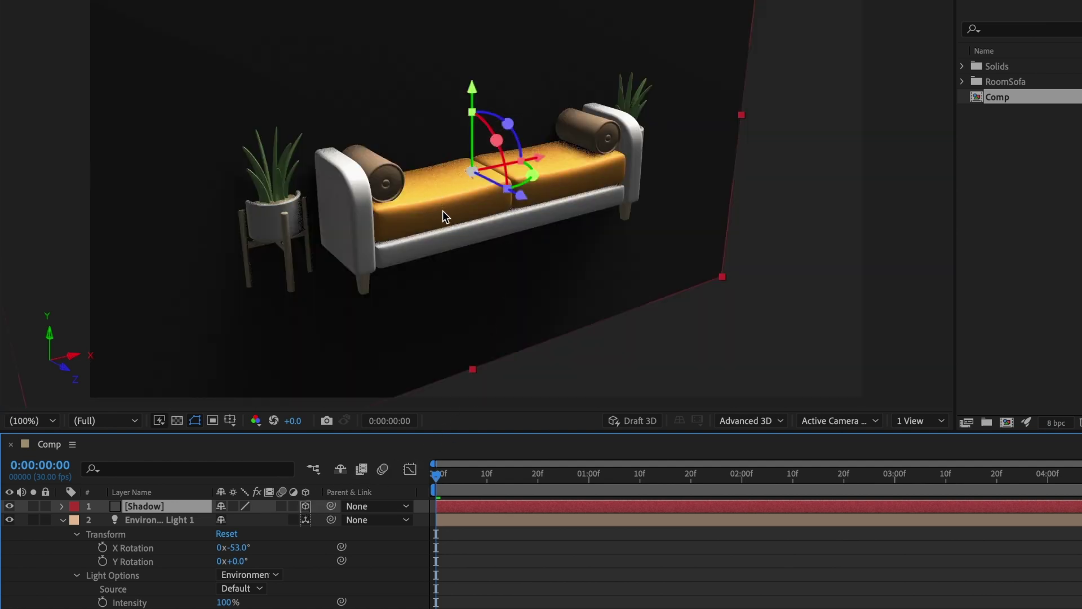
key("r")
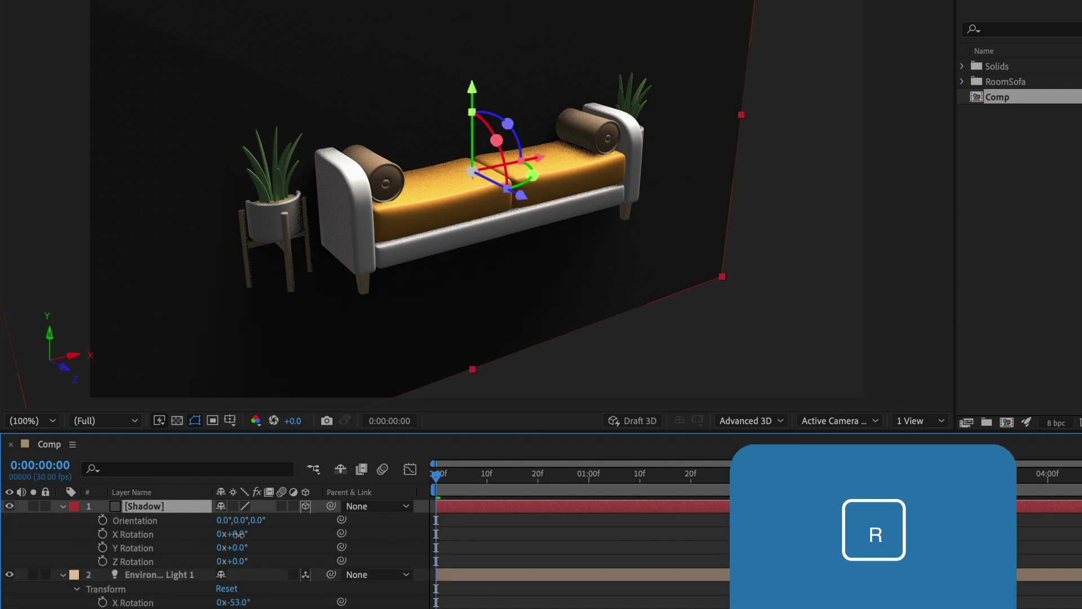
left_click(236, 533)
type("-90")
key("Return")
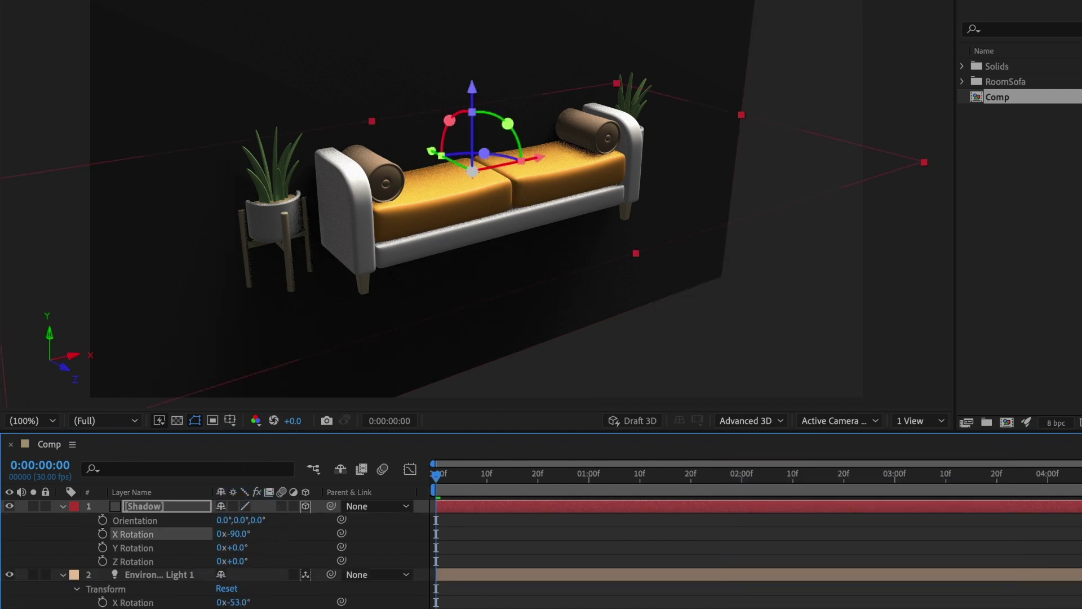
key("v")
left_click_drag(479, 106, 482, 154)
key("w")
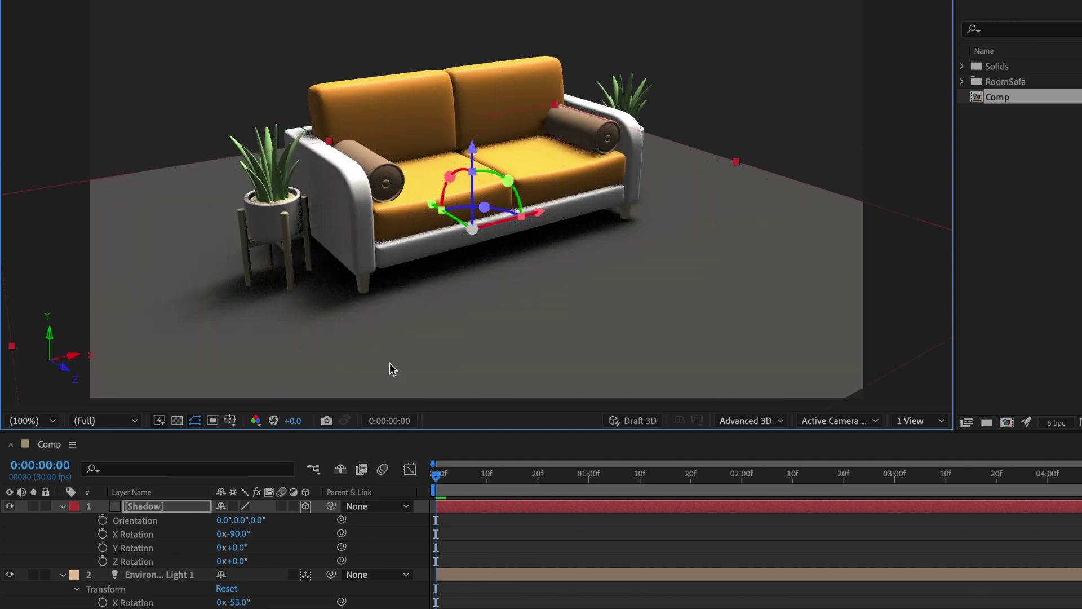
Set Shadow's Material Options Accepts Shadows to Only, checking it against the transparency grid
left_click(177, 420)
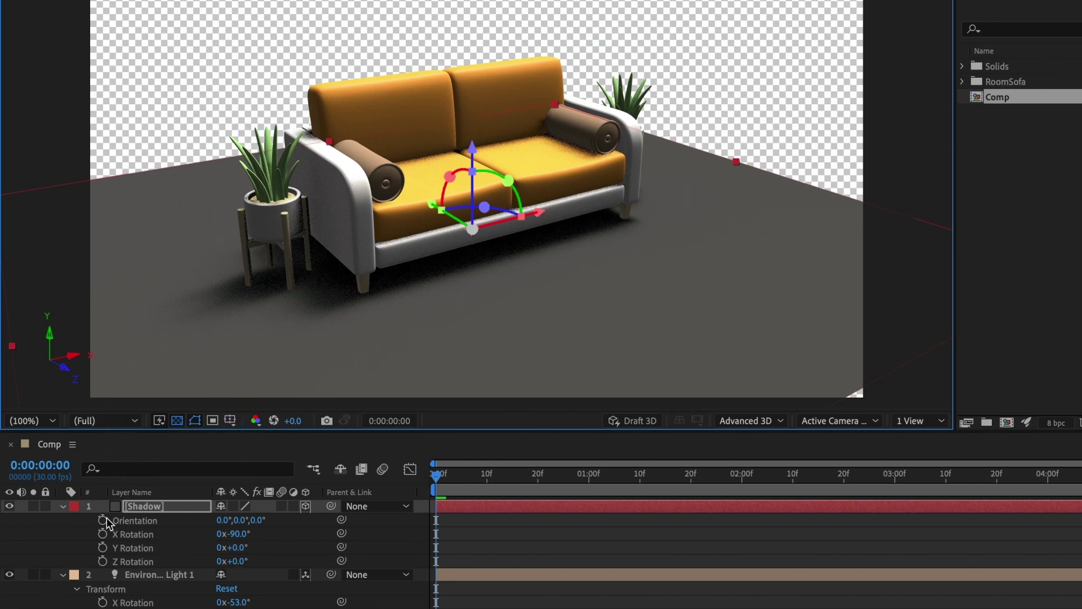
left_click(62, 507)
left_click(62, 506)
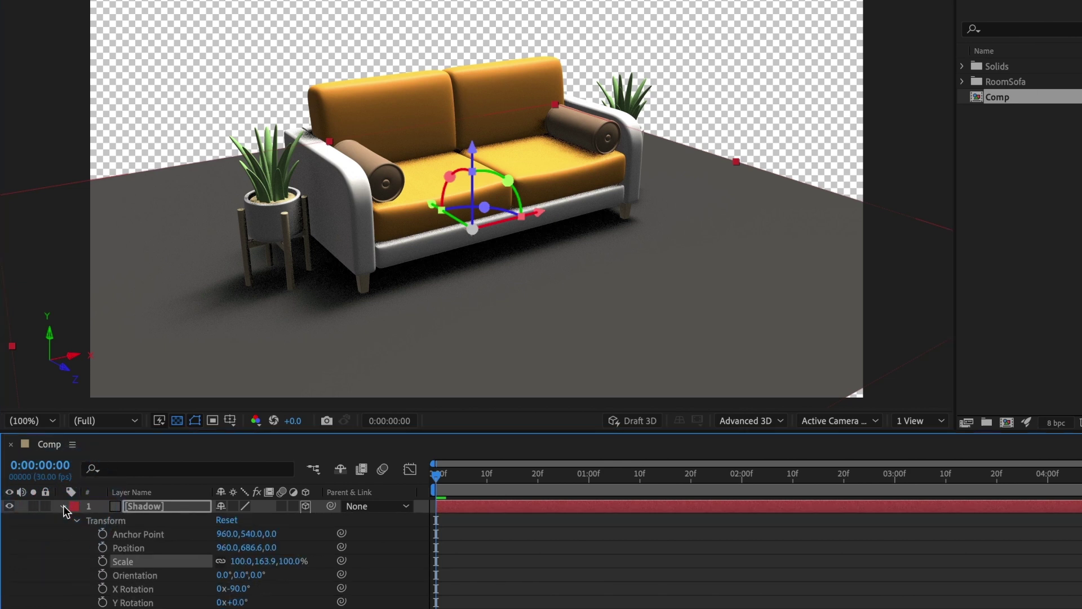
left_click(77, 521)
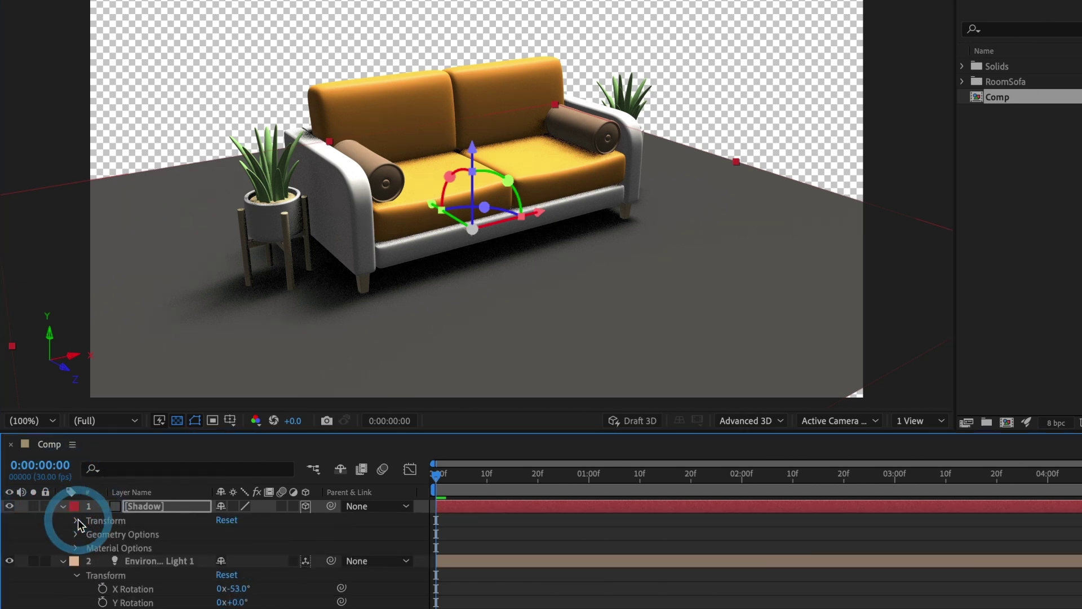
left_click(75, 547)
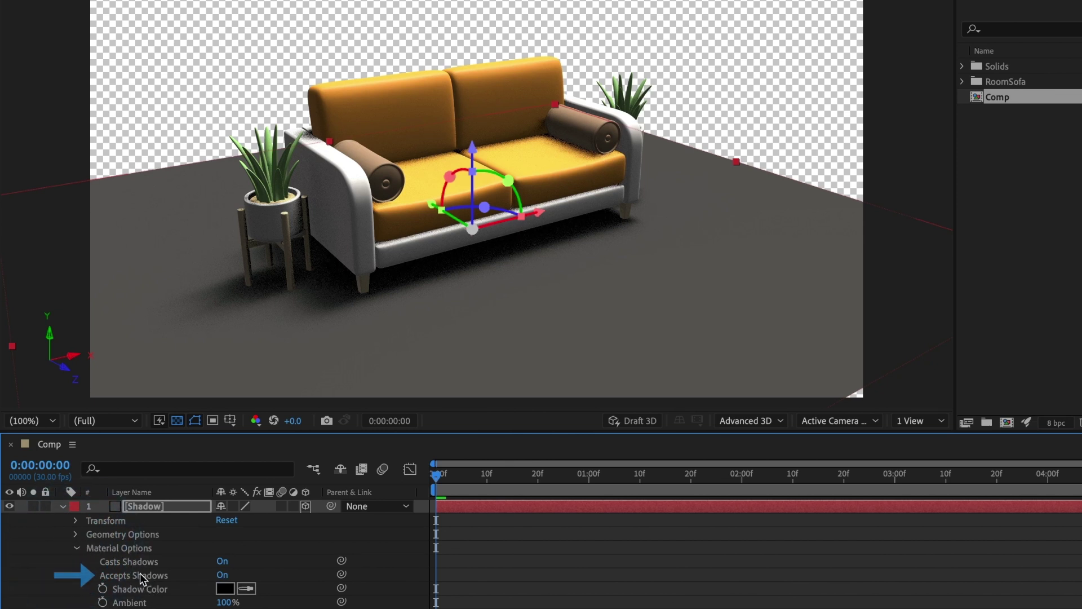
left_click(220, 576)
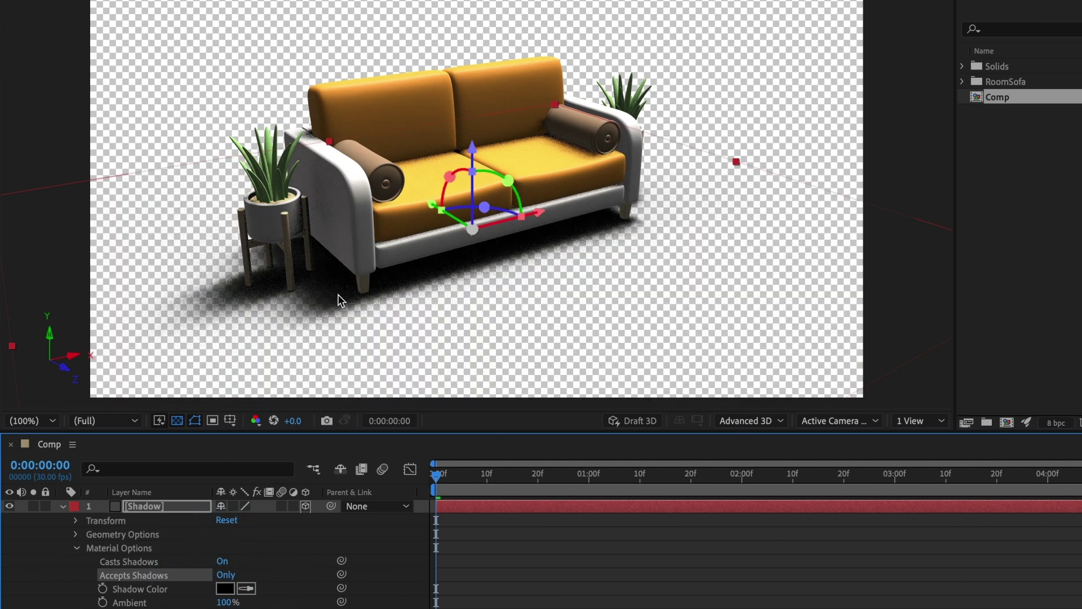
left_click(63, 506)
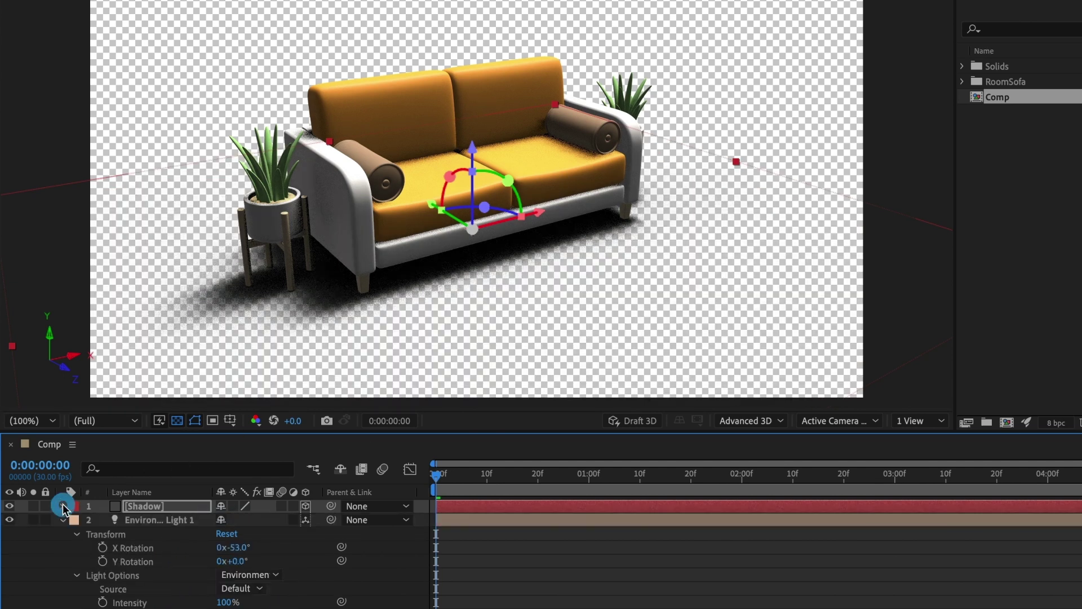
left_click(62, 519)
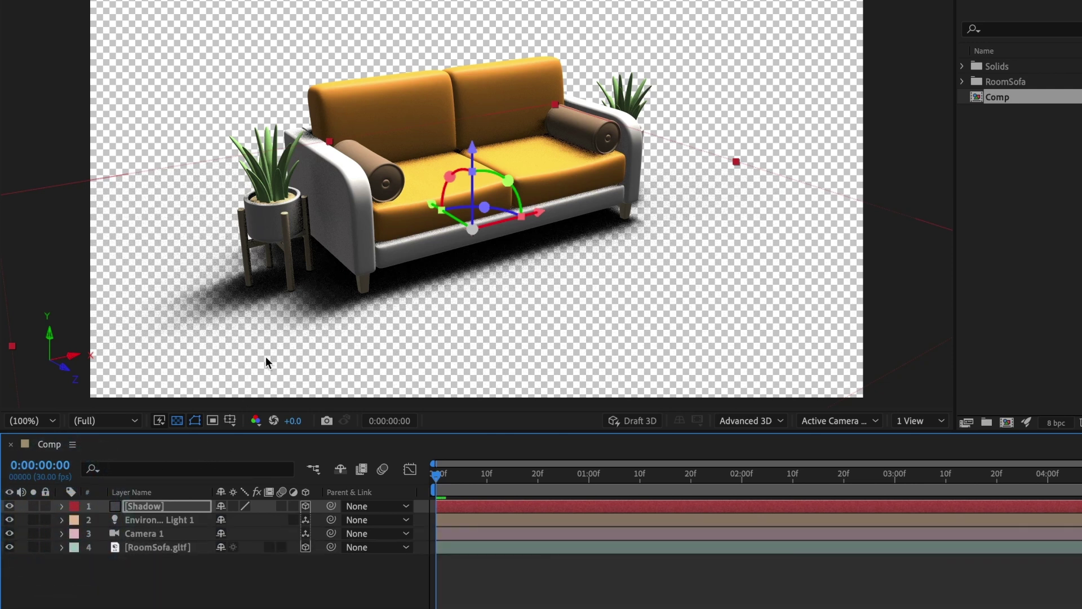
left_click(181, 421)
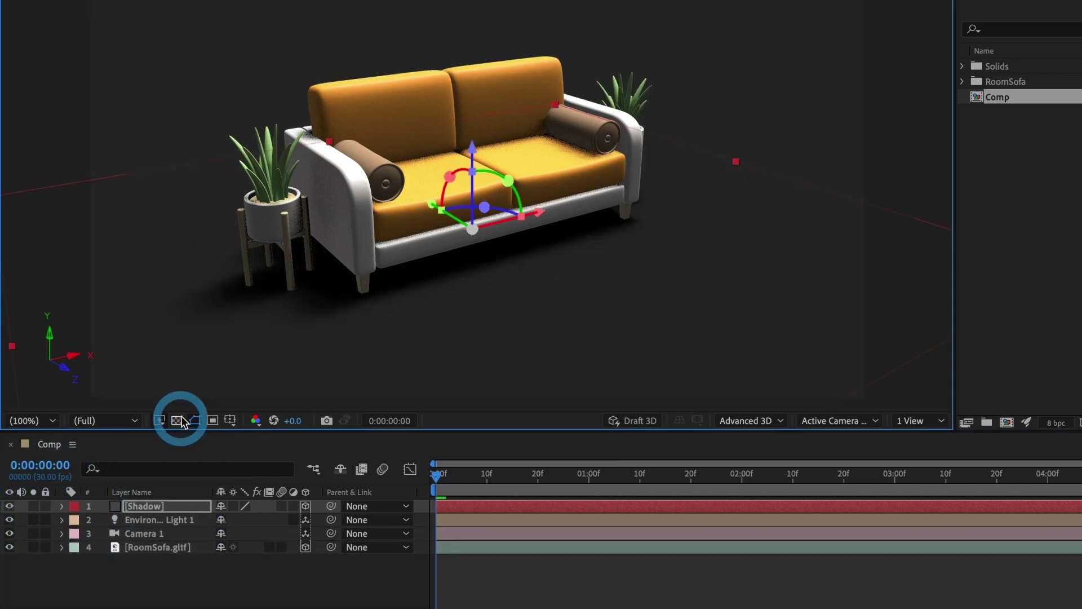
Open Poly Haven's HDRI library, filter to Indoor, and scroll through the 208 results
left_click(299, 361)
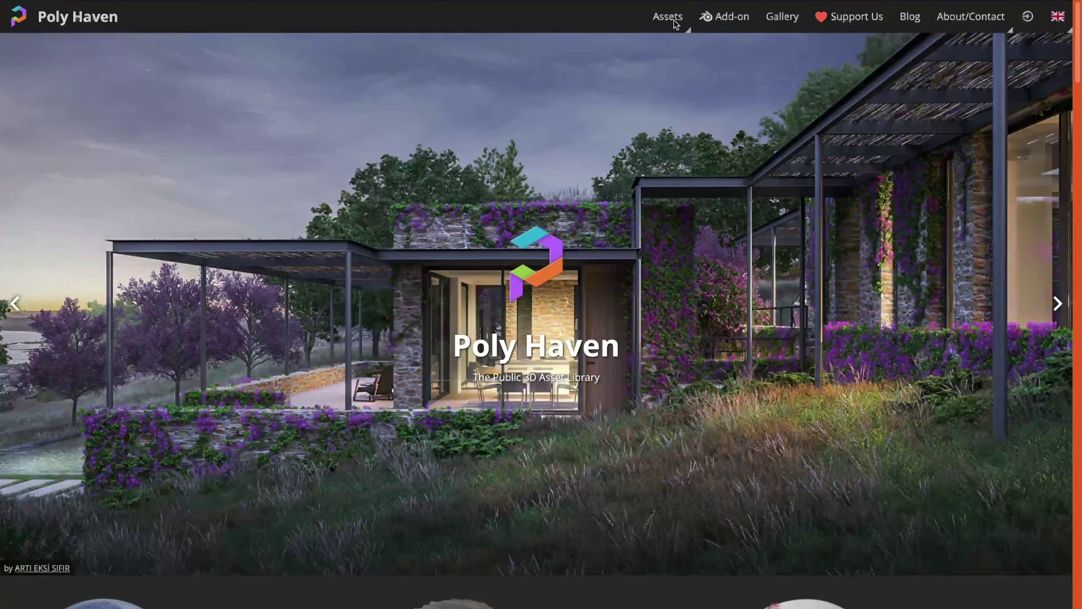
mouse_move(676, 22)
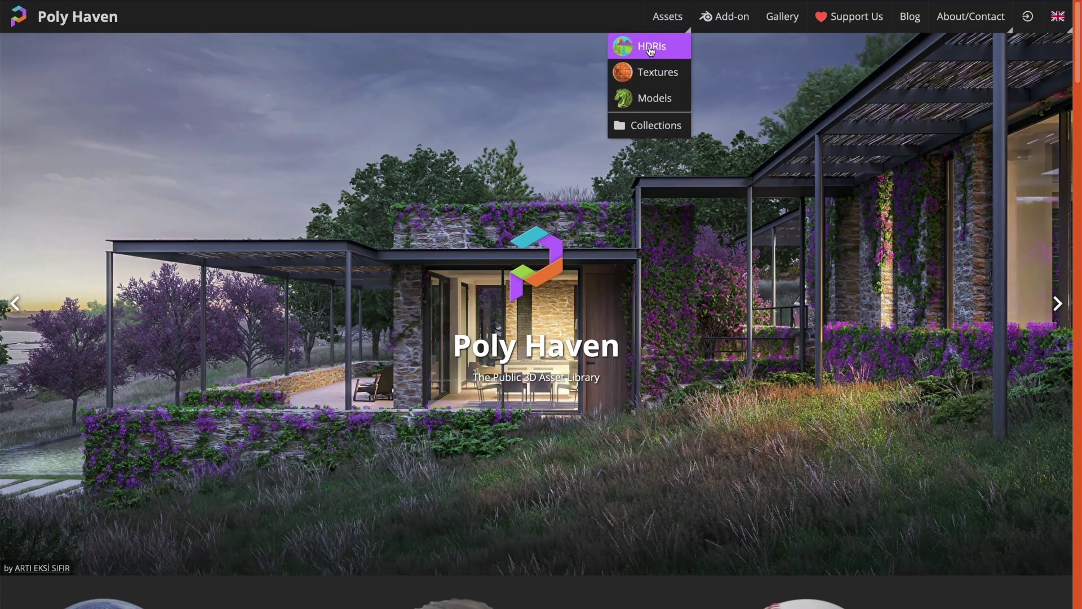
left_click(657, 50)
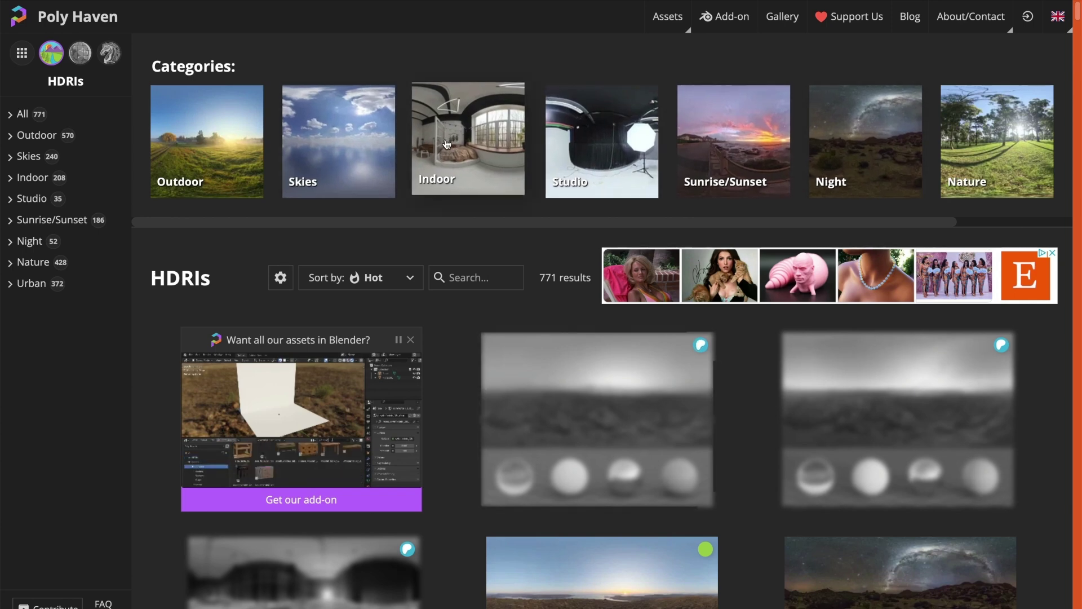
left_click(465, 136)
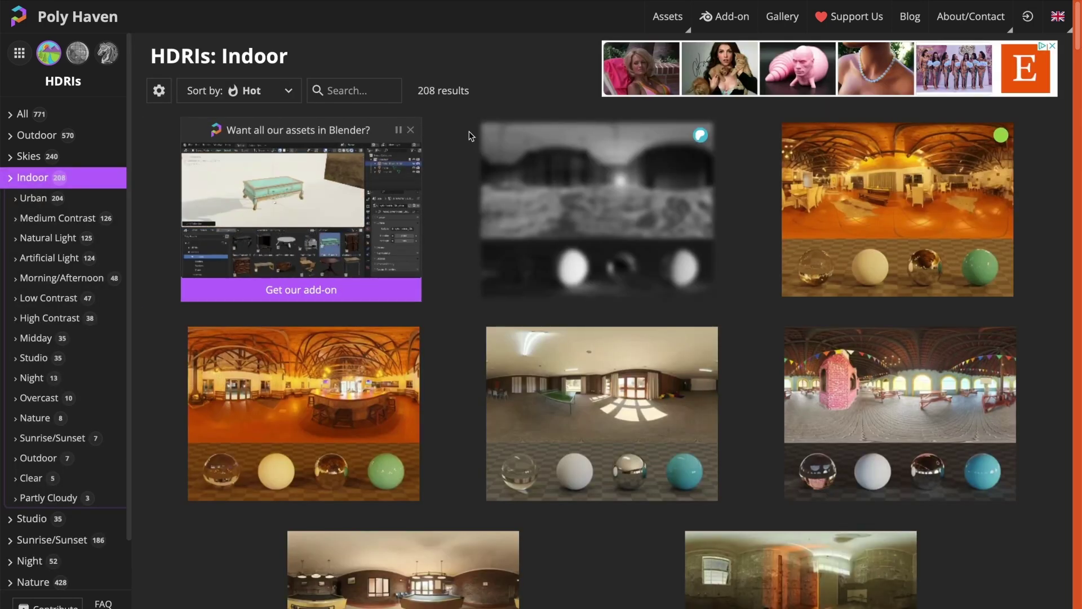
scroll(553, 331, "down", 5)
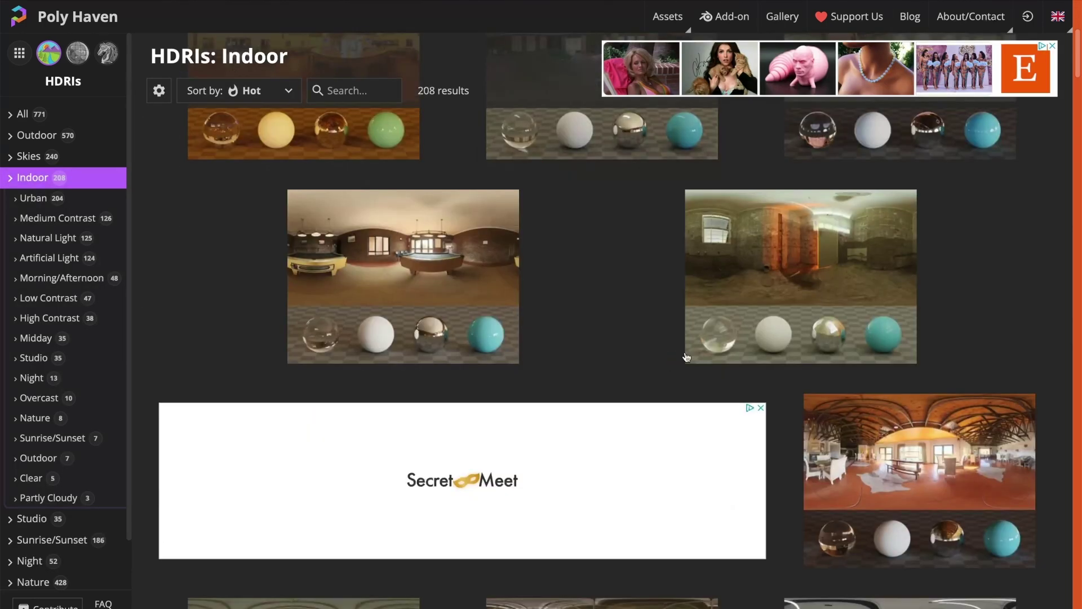
scroll(1067, 70, "down", 8)
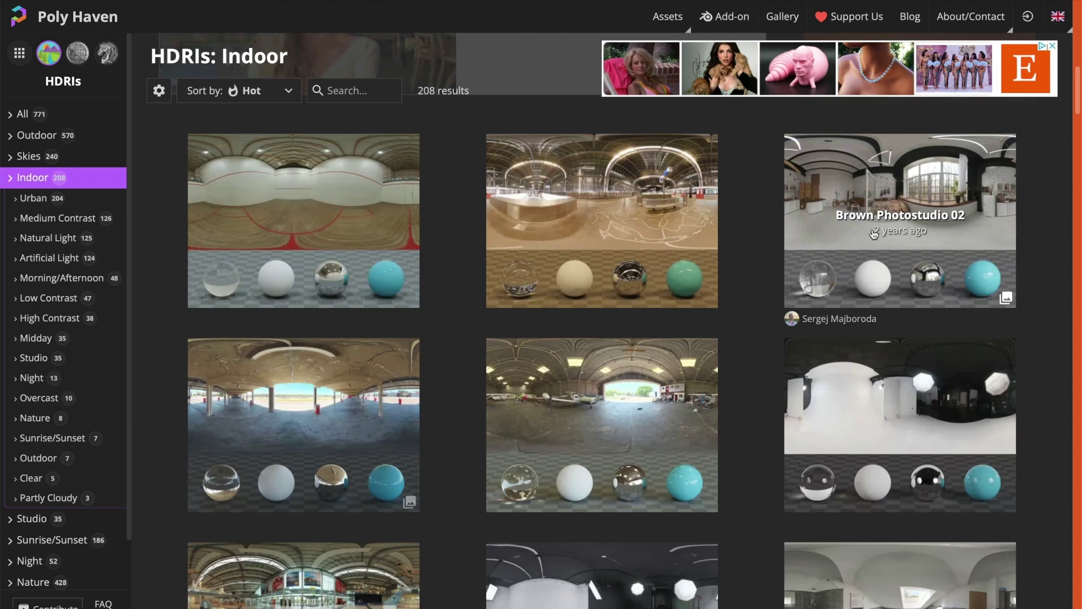
Open the Brown Photostudio 02 HDRI page and choose 2K resolution and EXR format
left_click(874, 234)
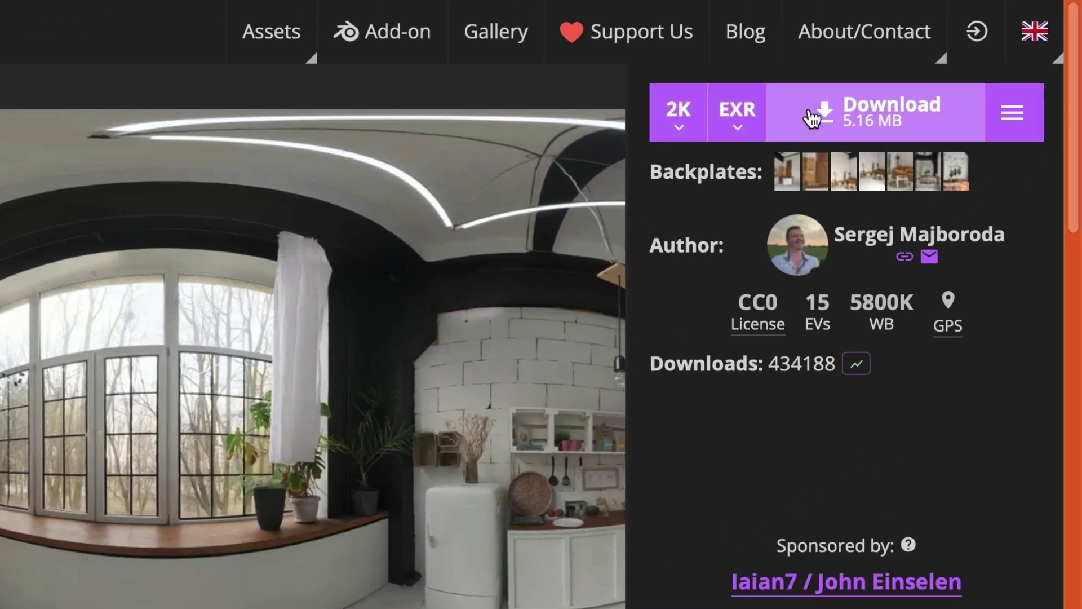
left_click(686, 129)
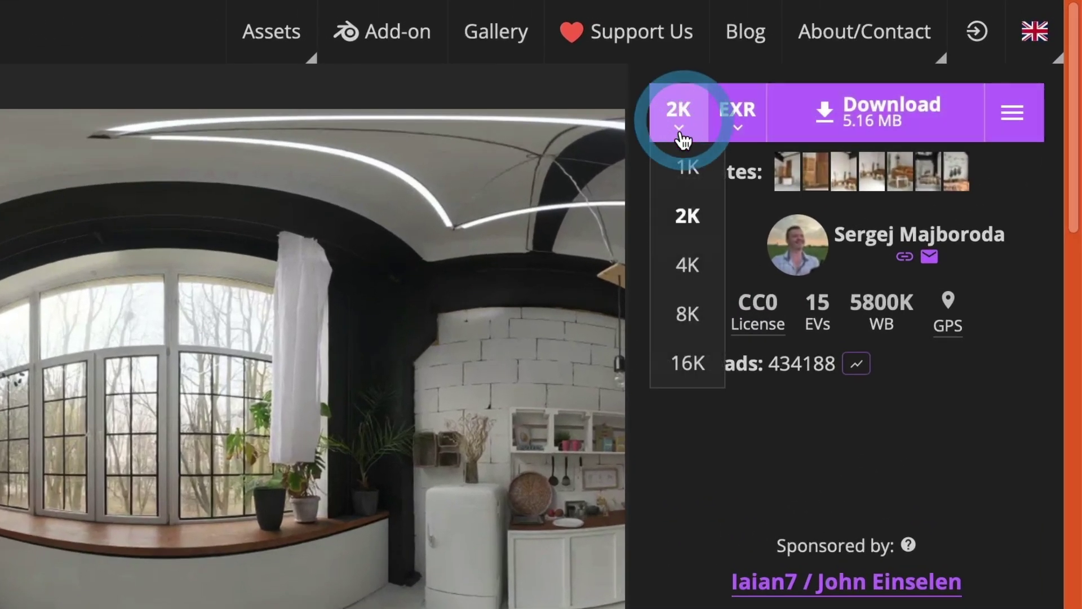
left_click(685, 219)
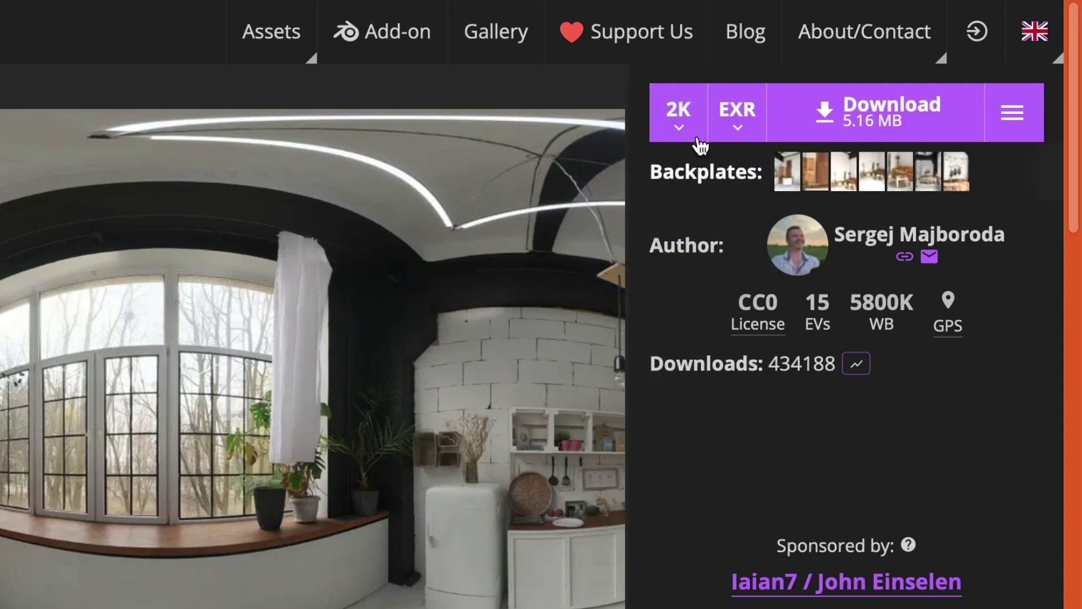
left_click(736, 132)
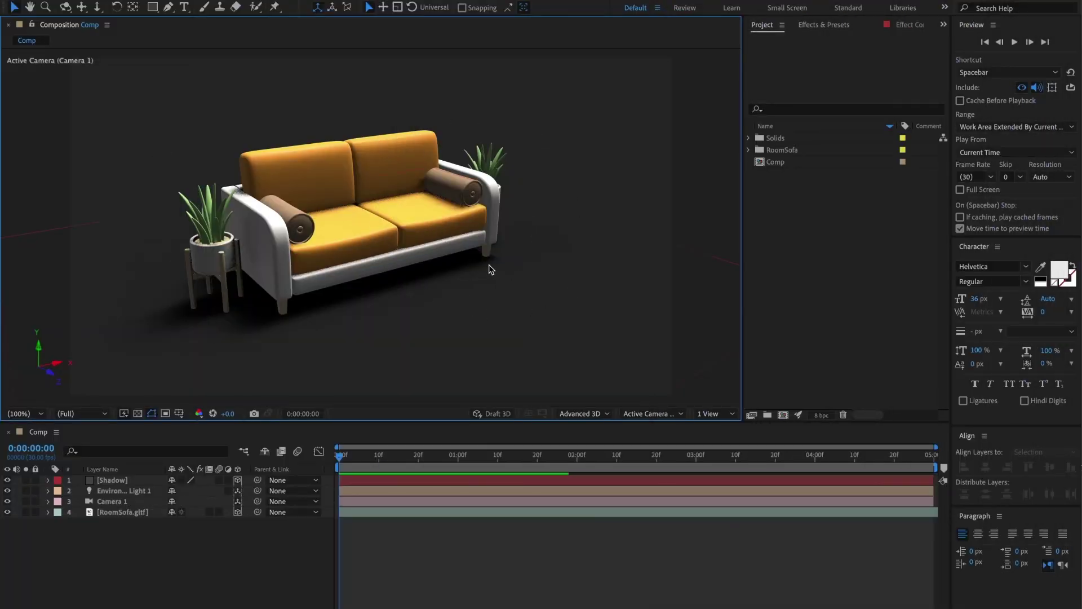
Import brown_photostudio_02_2k.exr from the Downloads folder into the Project panel
right_click(806, 231)
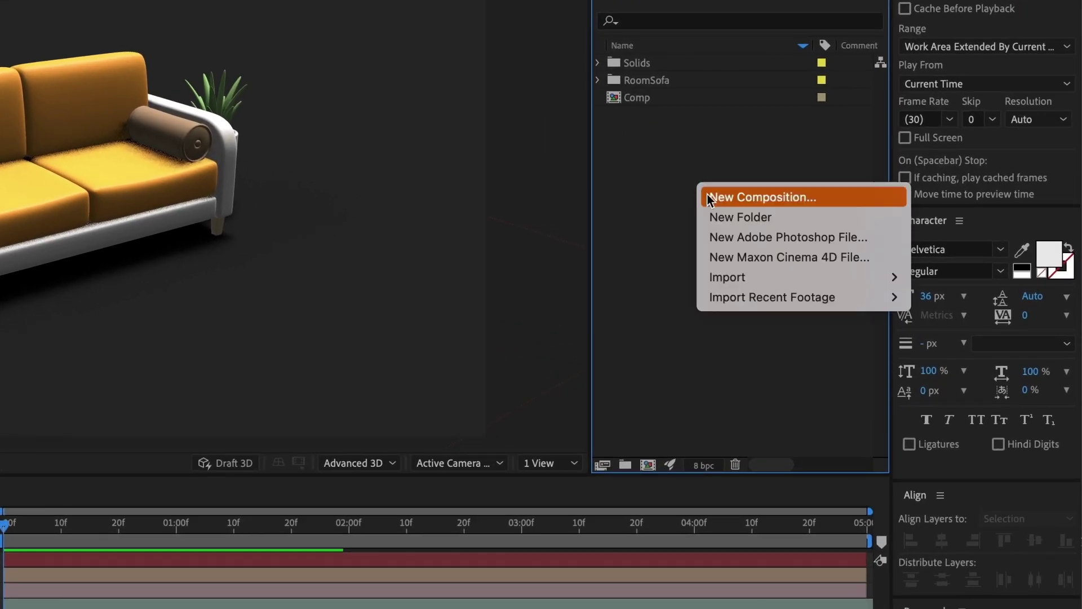
mouse_move(729, 275)
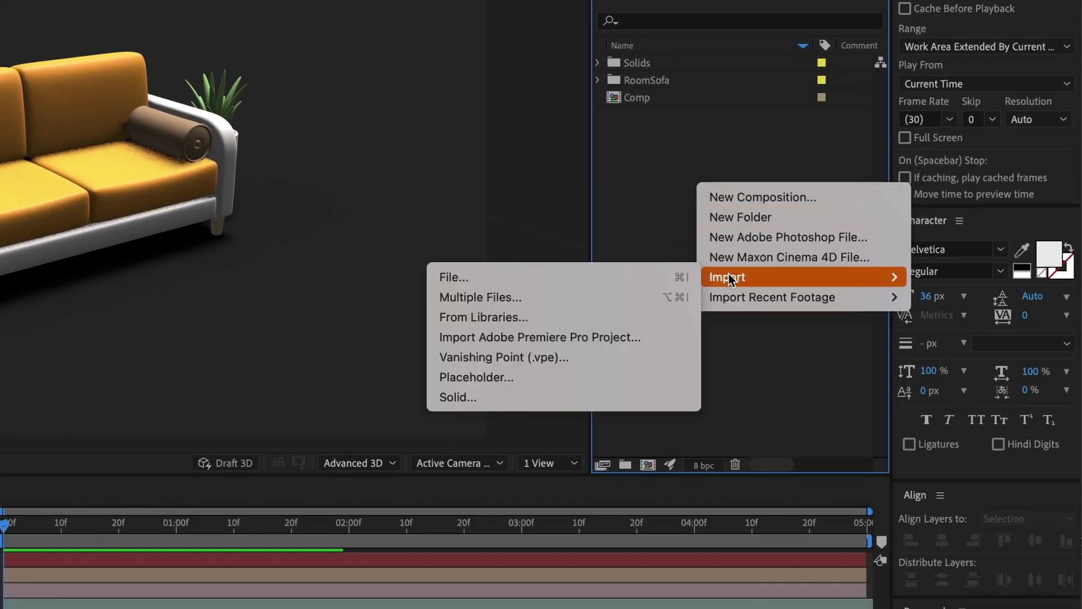
left_click(627, 276)
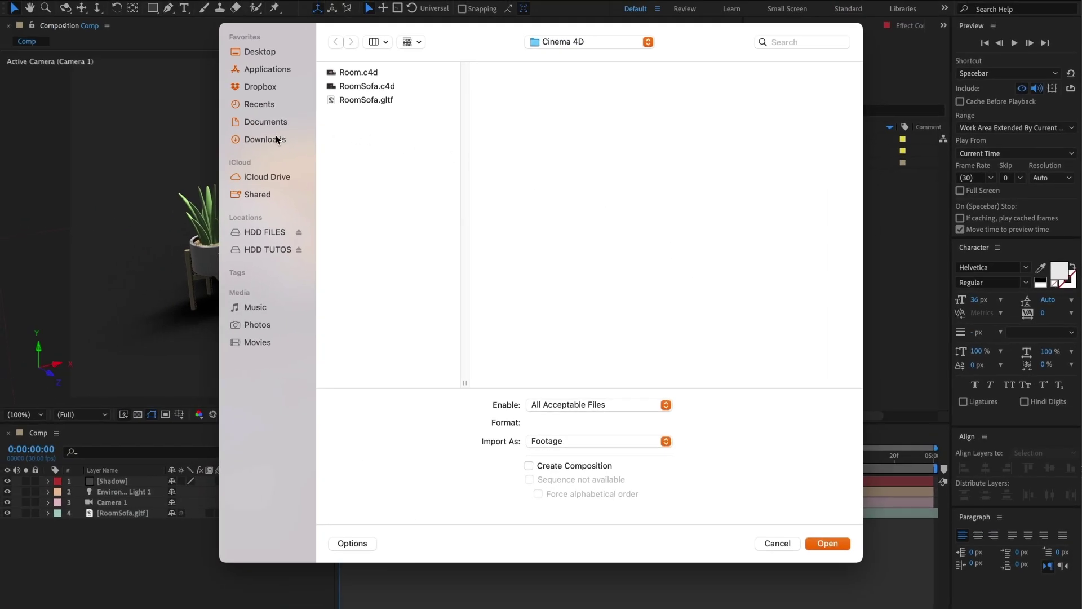
left_click(271, 141)
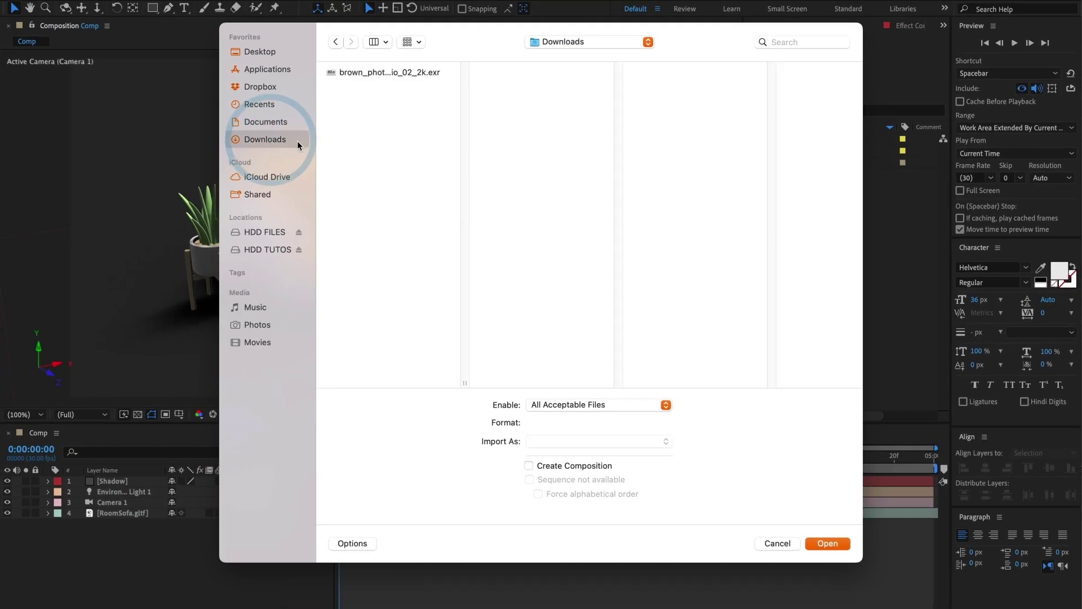
left_click(357, 74)
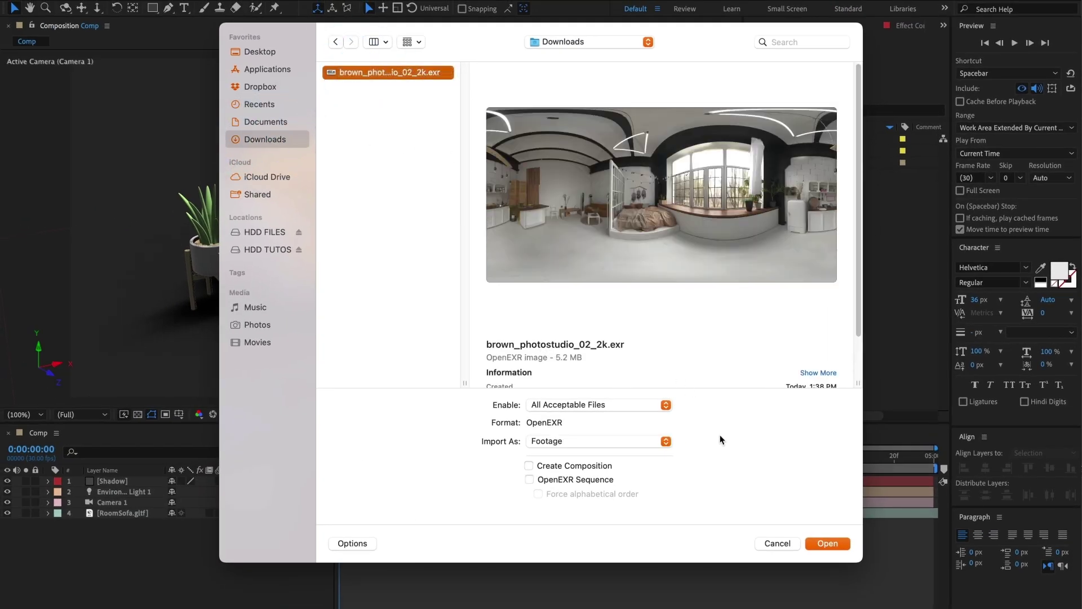
left_click(814, 542)
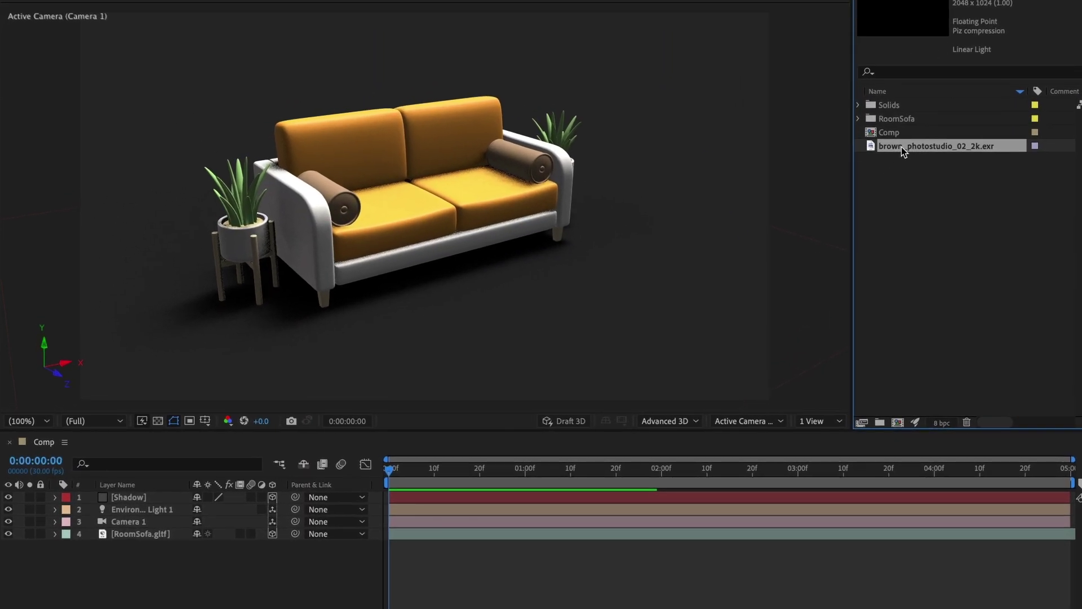
Add the HDRI to the comp and set Environment Light 1's Source to brown_photostudio_02_2k.exr
left_click_drag(853, 179, 109, 555)
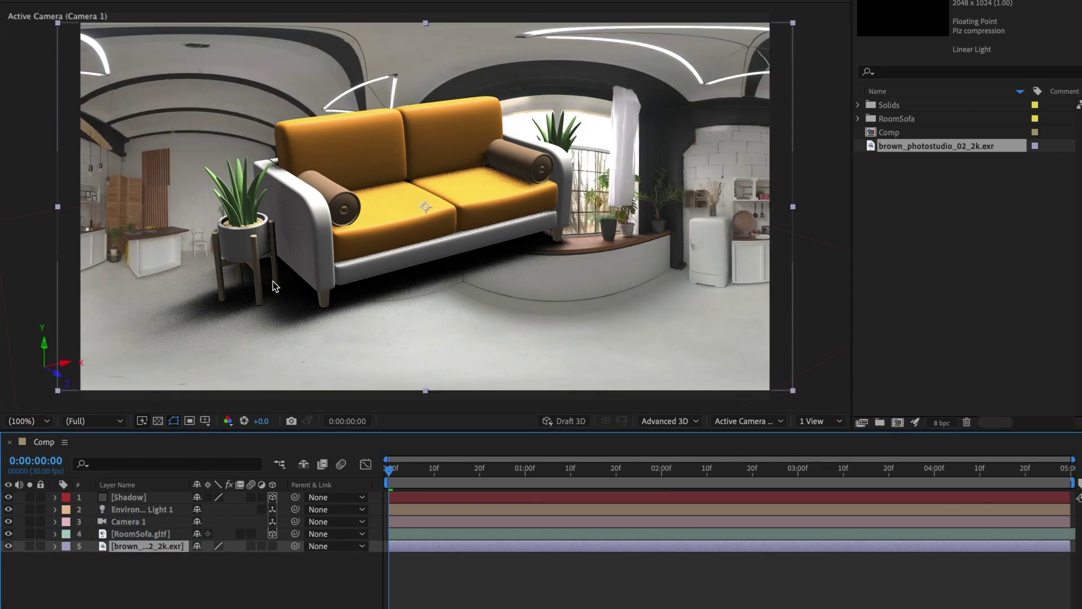
left_click(55, 509)
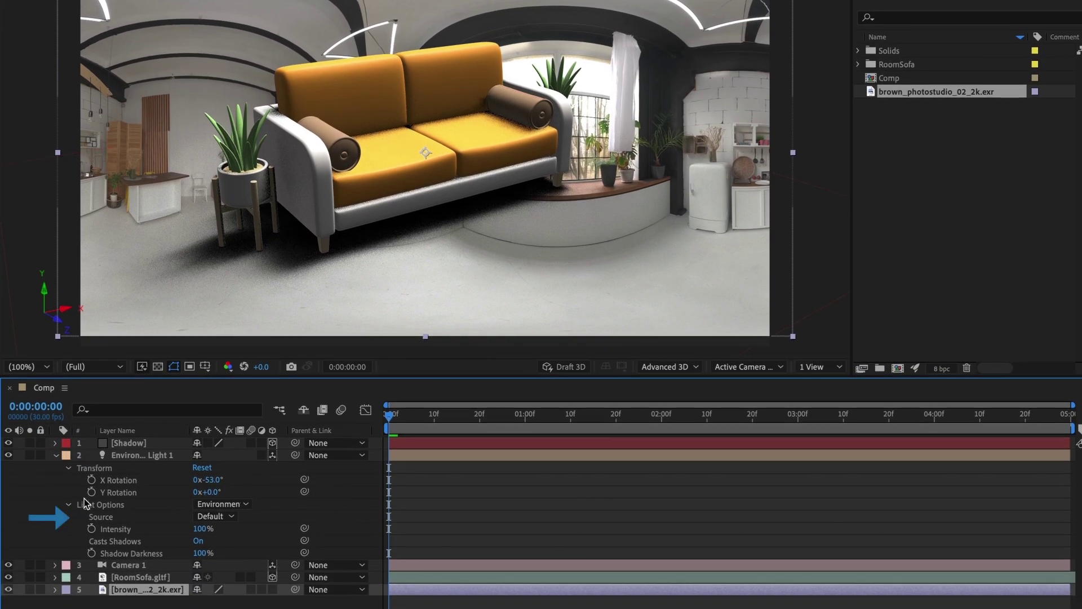
left_click(222, 517)
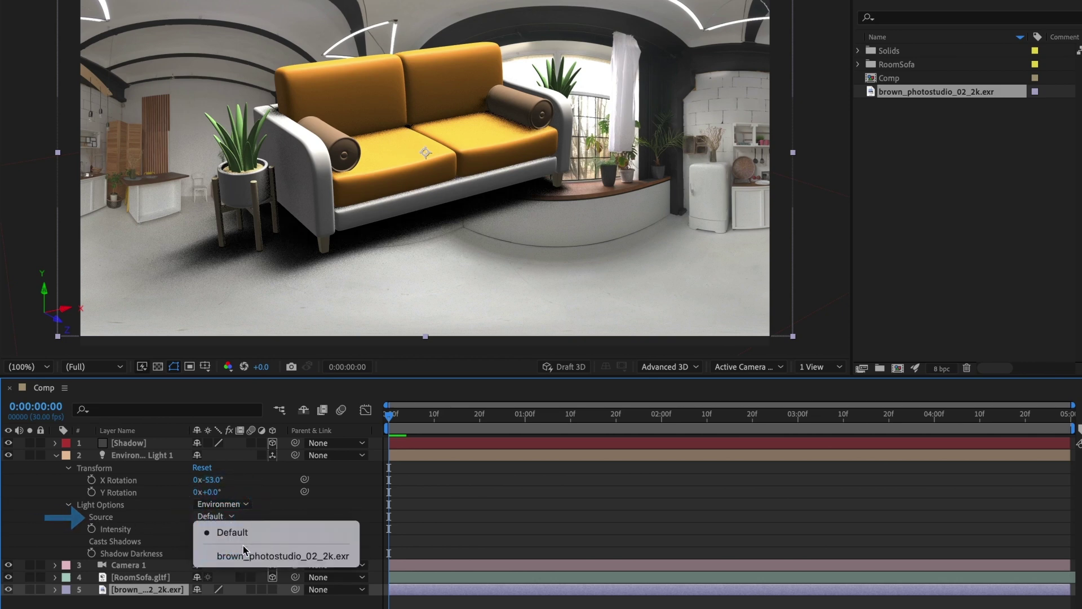
left_click(276, 556)
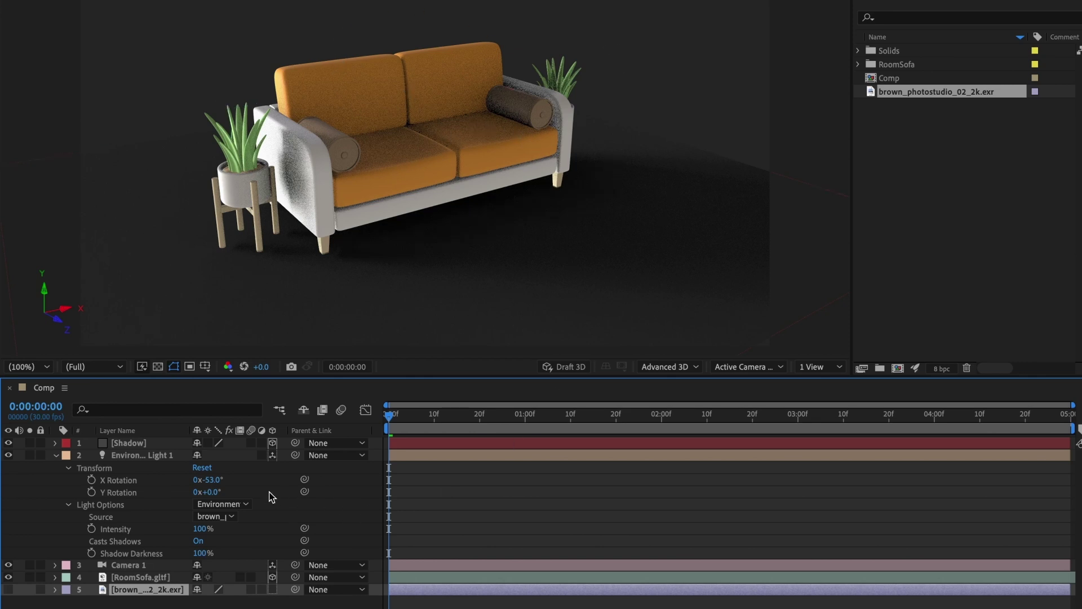
Scrub Environment Light 1's rotation to X 18° and Y 56°
mouse_move(215, 480)
left_mouse_down()
mouse_move(139, 480)
mouse_move(267, 480)
mouse_move(225, 479)
mouse_move(215, 493)
mouse_move(281, 491)
mouse_move(213, 492)
mouse_move(265, 492)
mouse_move(218, 495)
mouse_move(213, 479)
mouse_move(234, 478)
left_mouse_up()
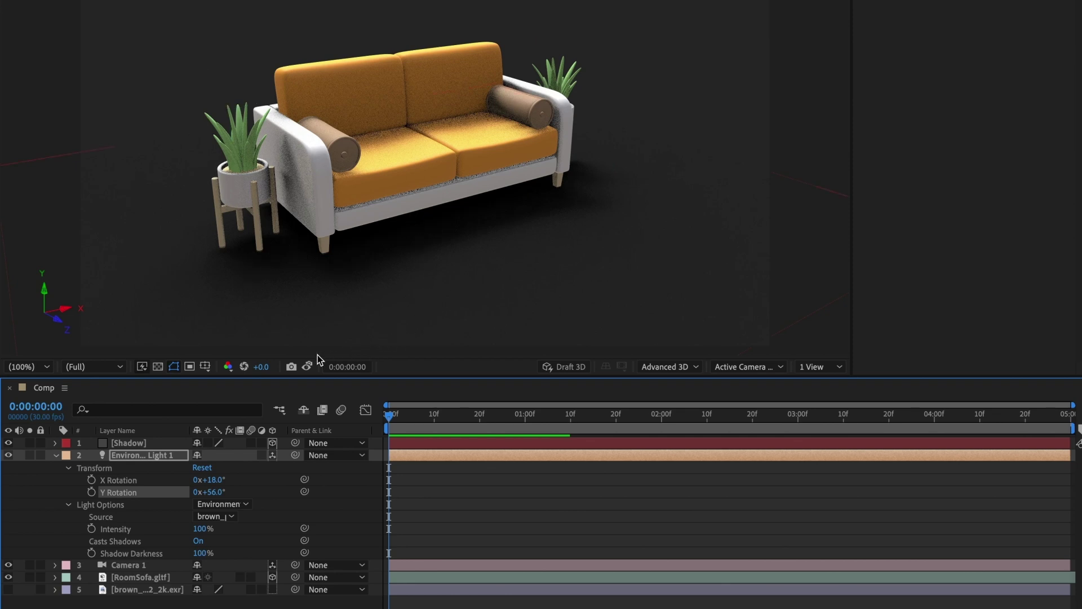
Take a comparison snapshot, then set Advanced 3D Render Quality 10 and shadow Smoothness 10 at Full resolution
left_click(291, 366)
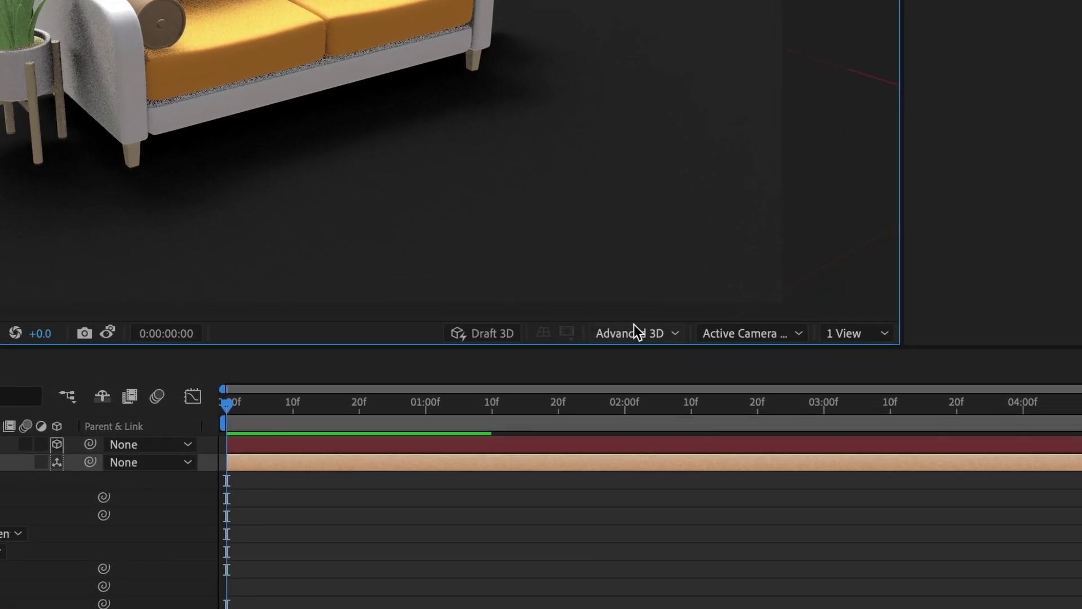
left_click(676, 367)
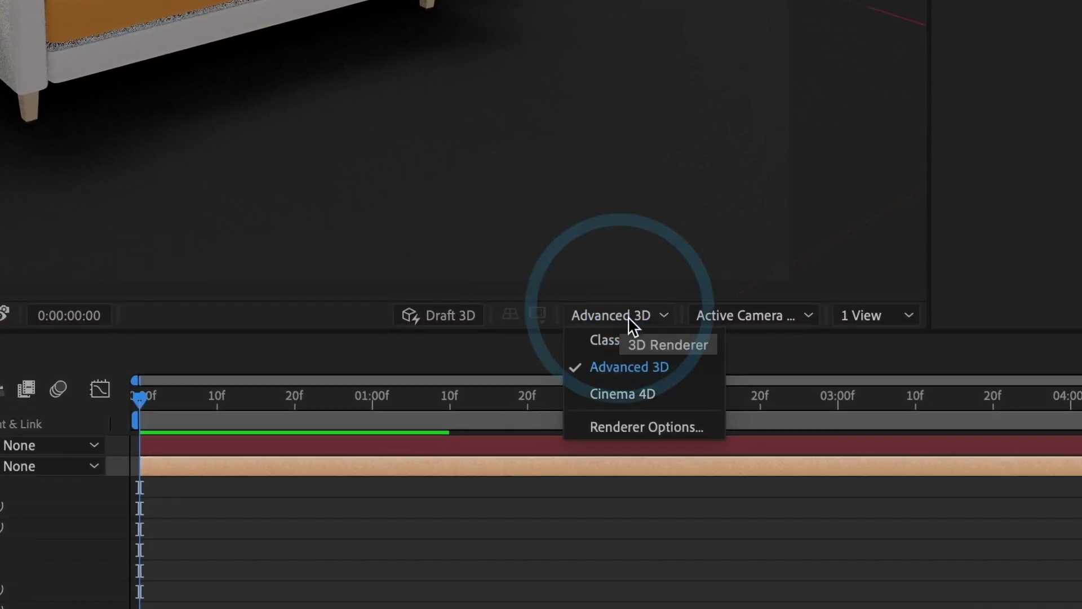
left_click(640, 427)
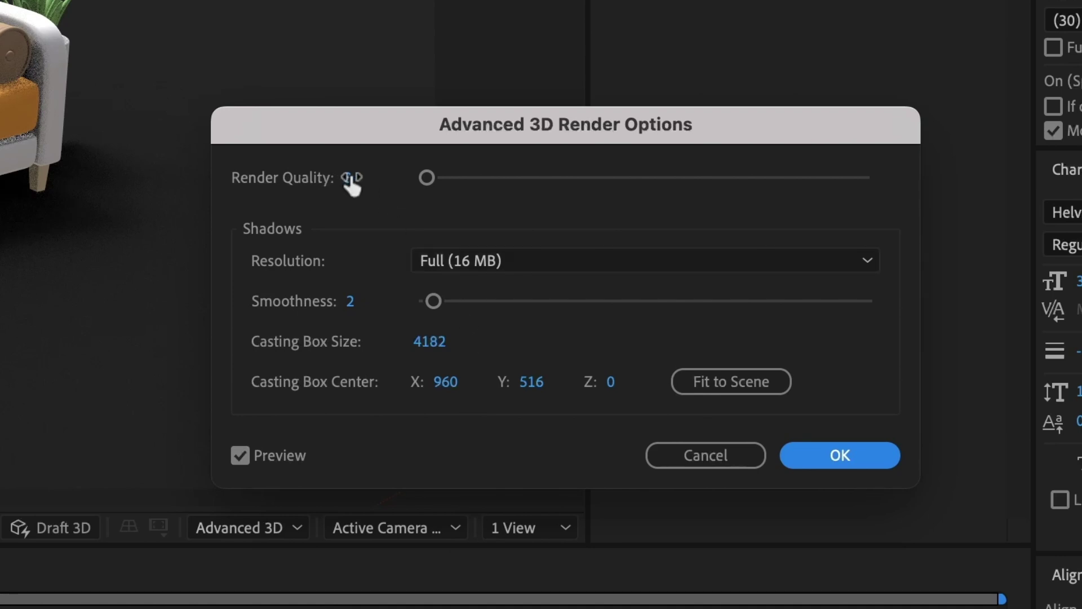
left_click(351, 178)
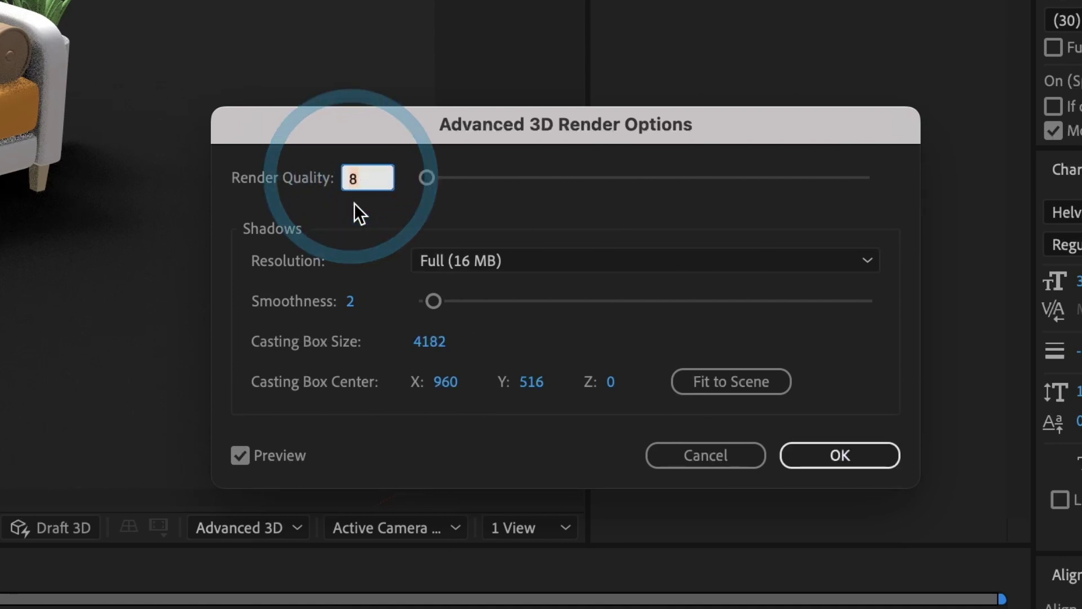
type("10")
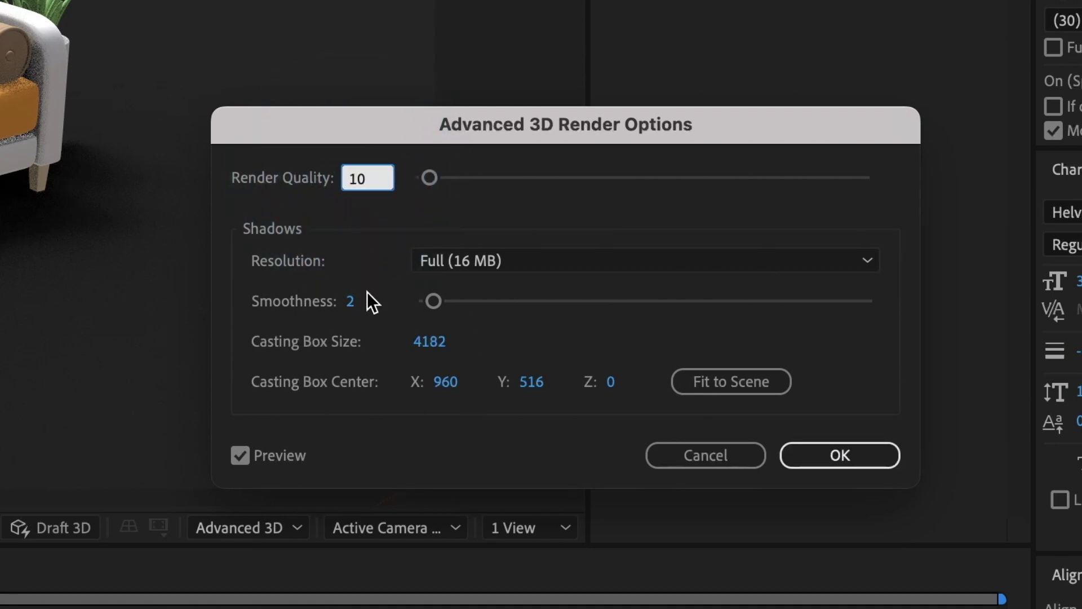
left_click(354, 301)
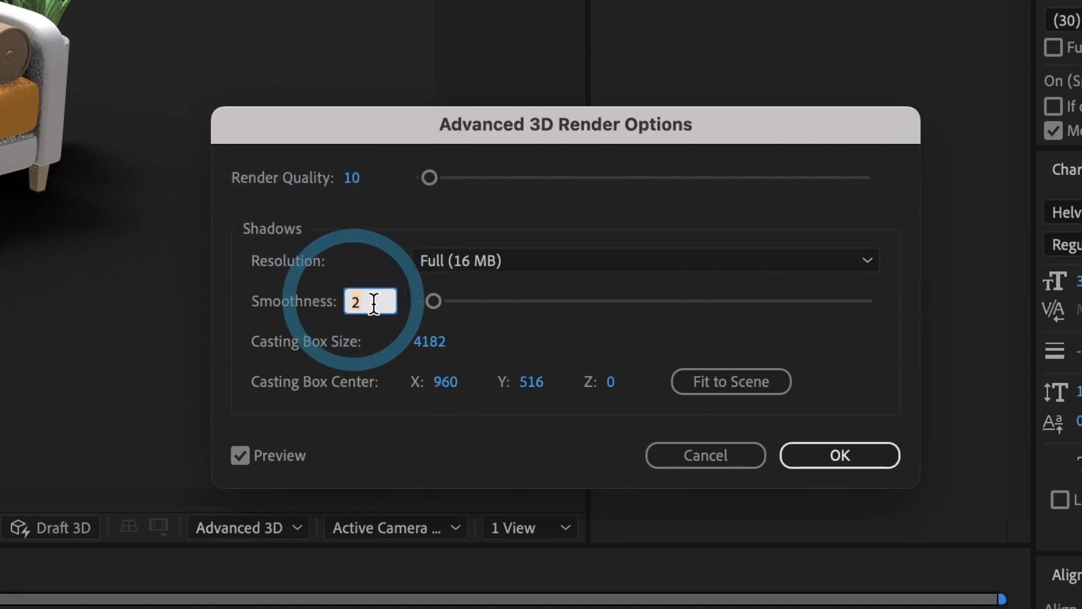
type("10")
left_click(485, 260)
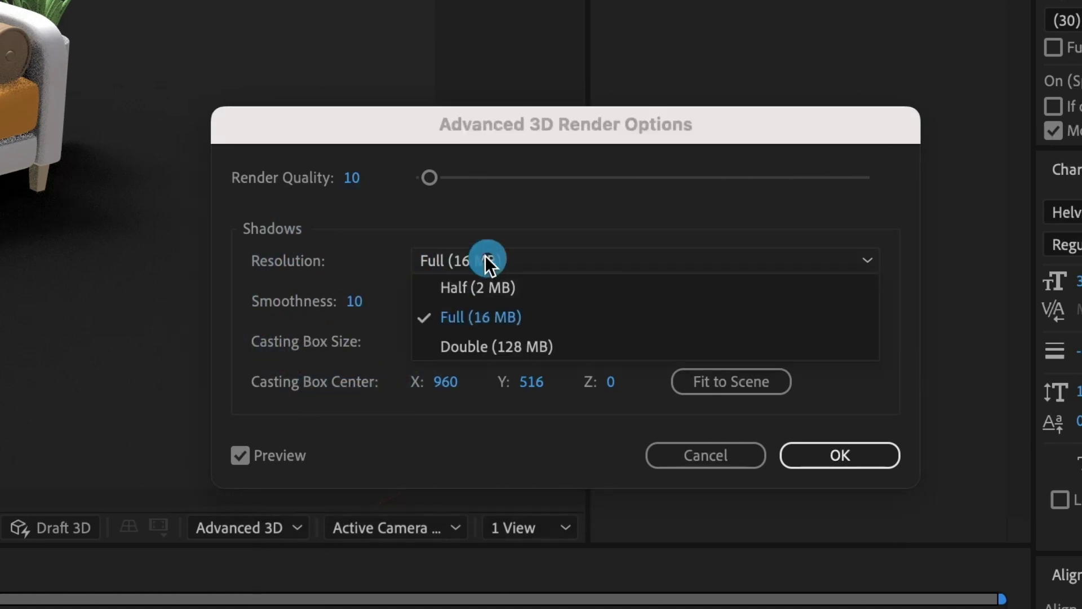
left_click(499, 312)
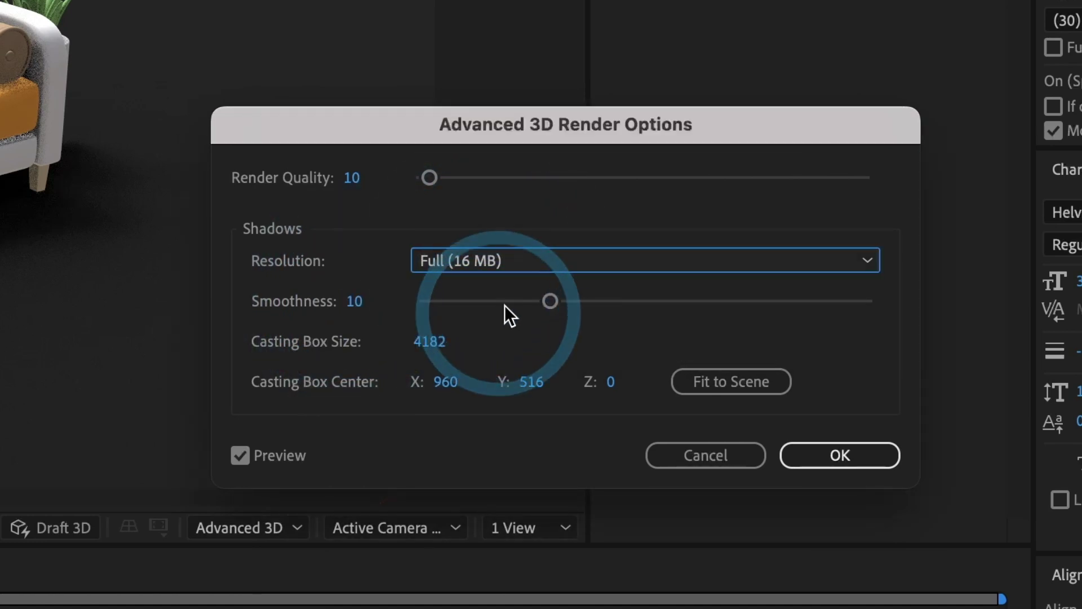
left_click(810, 446)
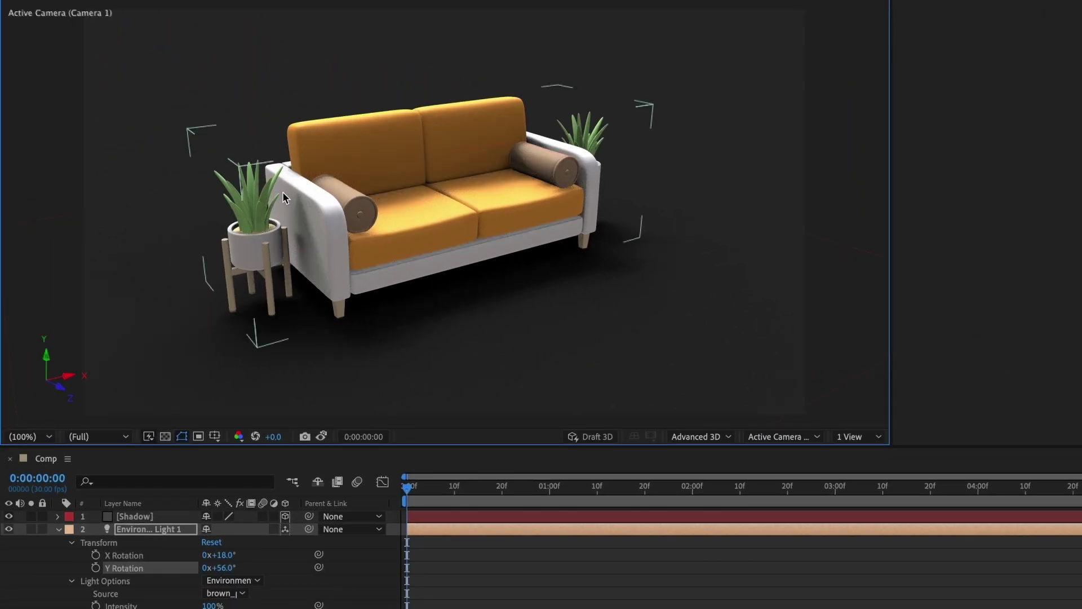
left_click(321, 438)
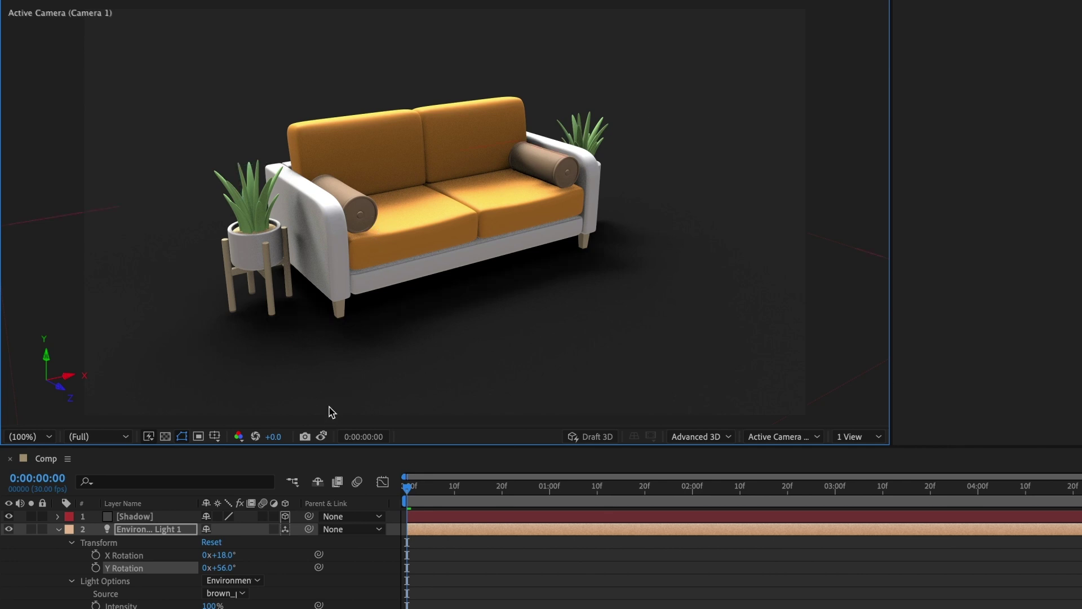
left_click(323, 438)
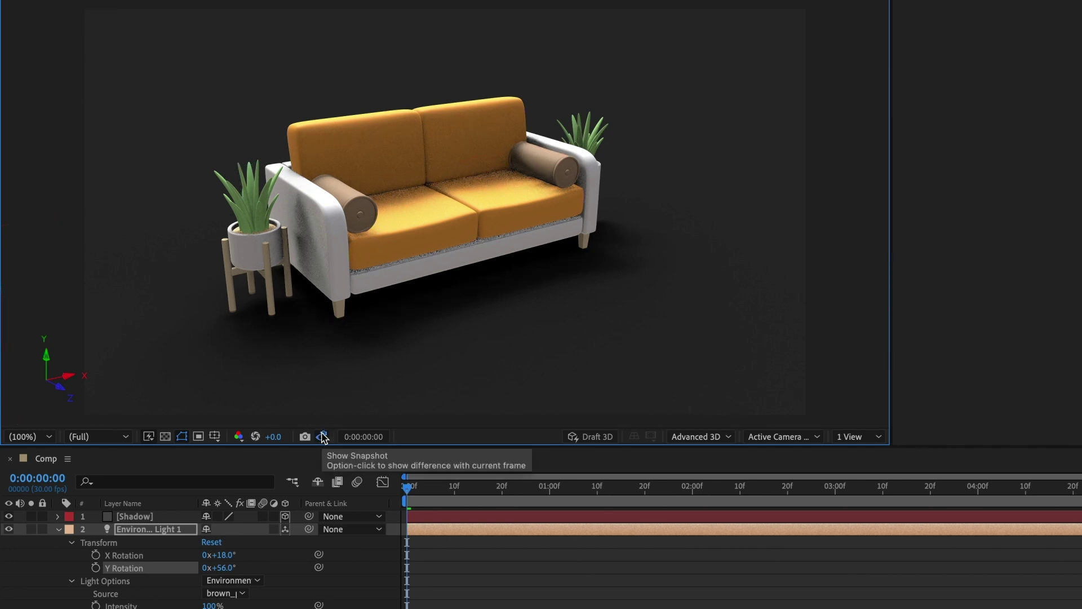
left_click(323, 437)
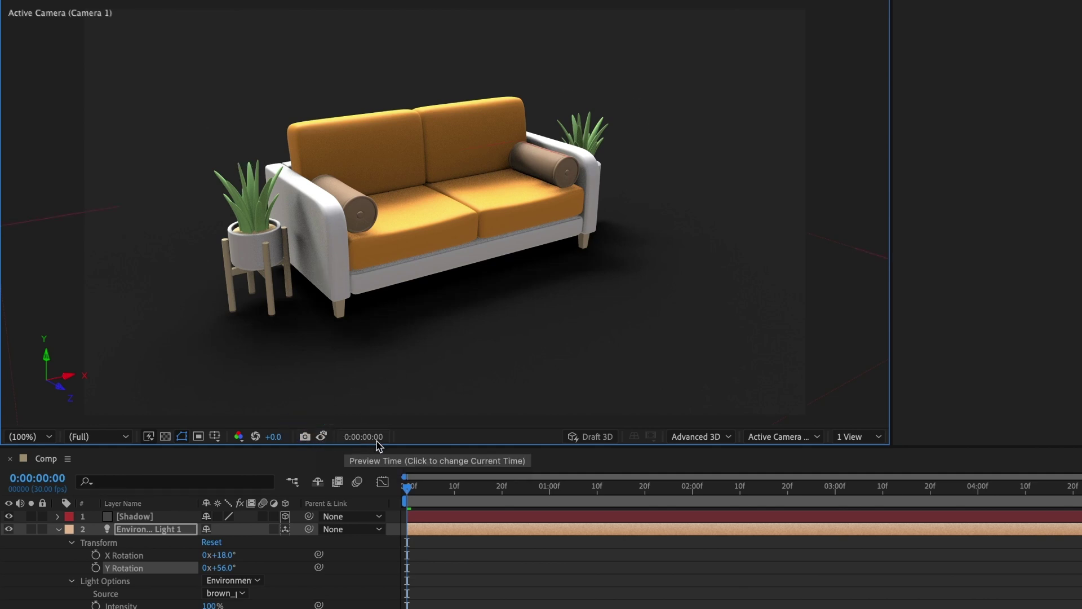
In the Advanced 3D renderer options, raise Render Quality and shadow Smoothness to 20
left_click(700, 438)
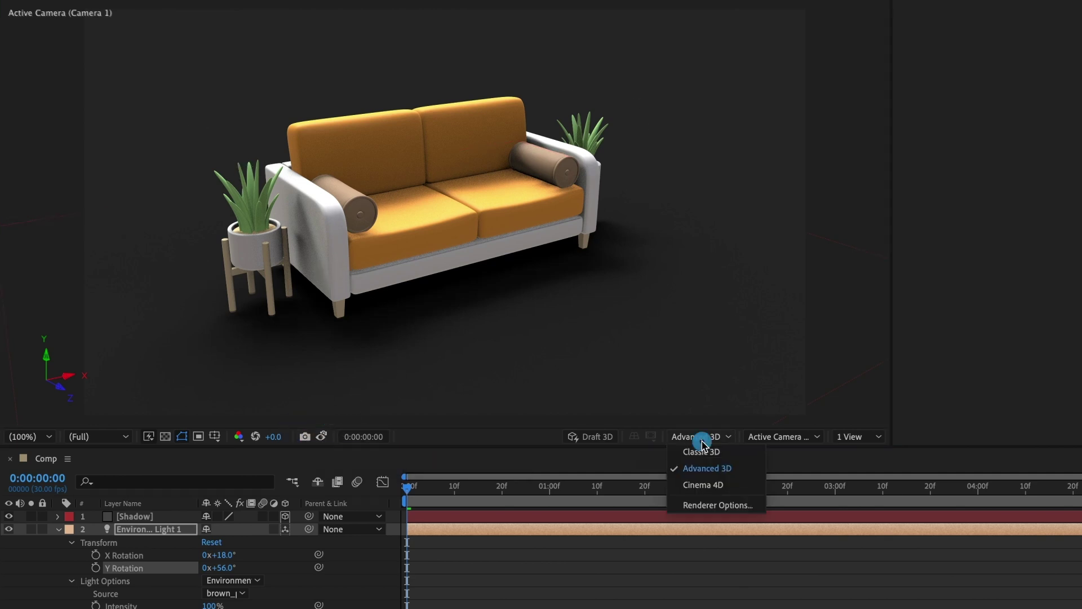
left_click(701, 505)
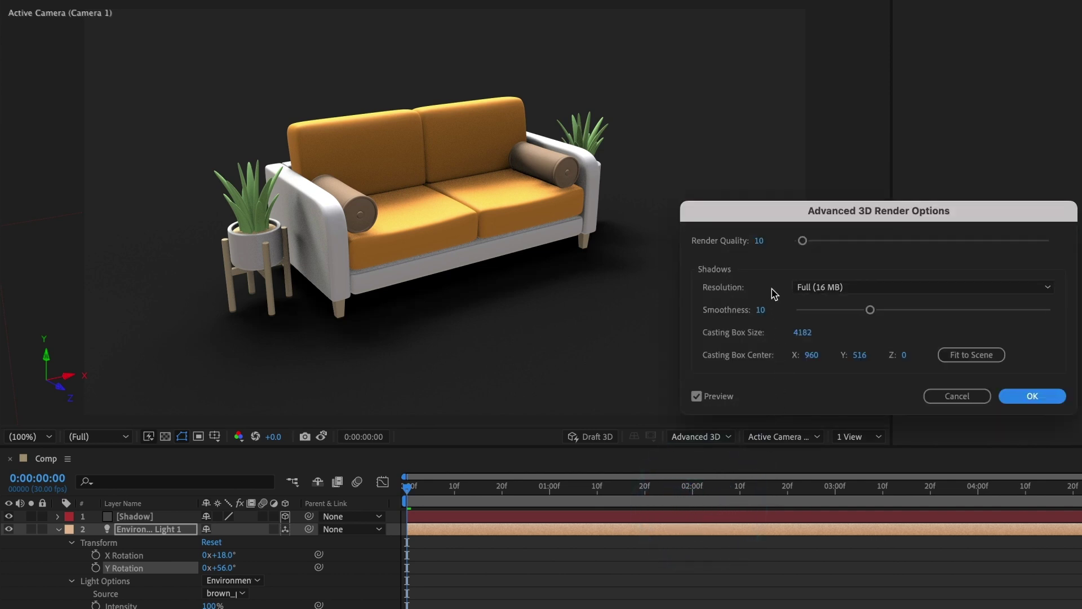
left_click(757, 241)
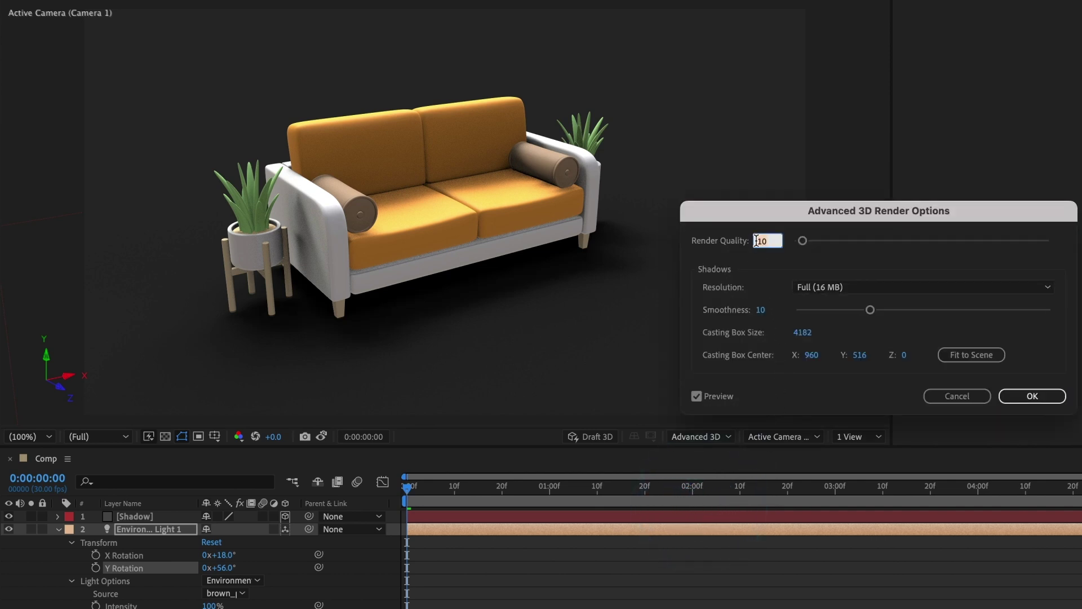
left_click(763, 311)
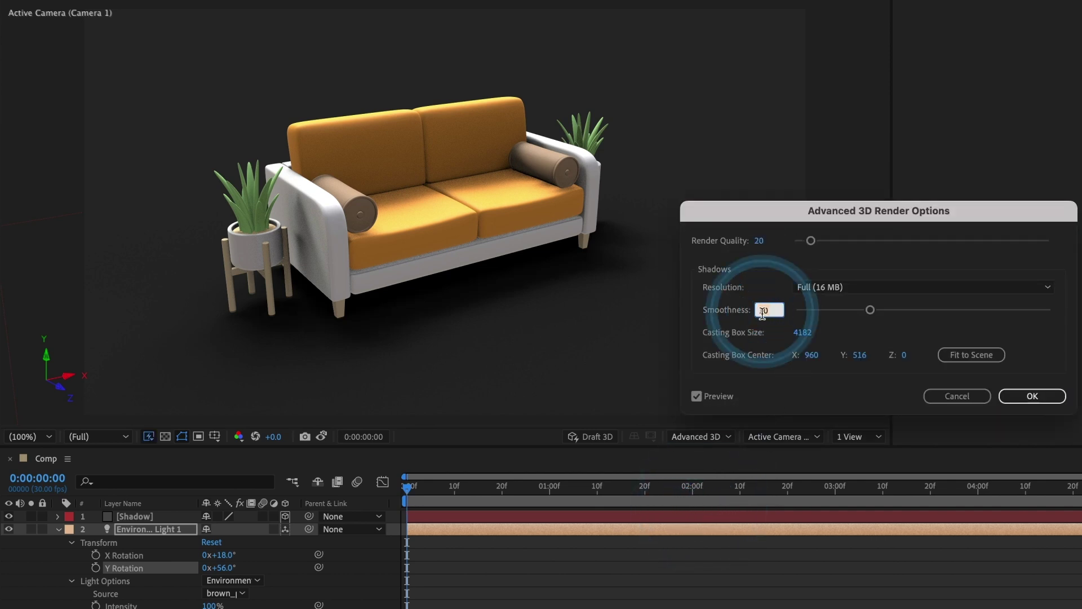
type("20")
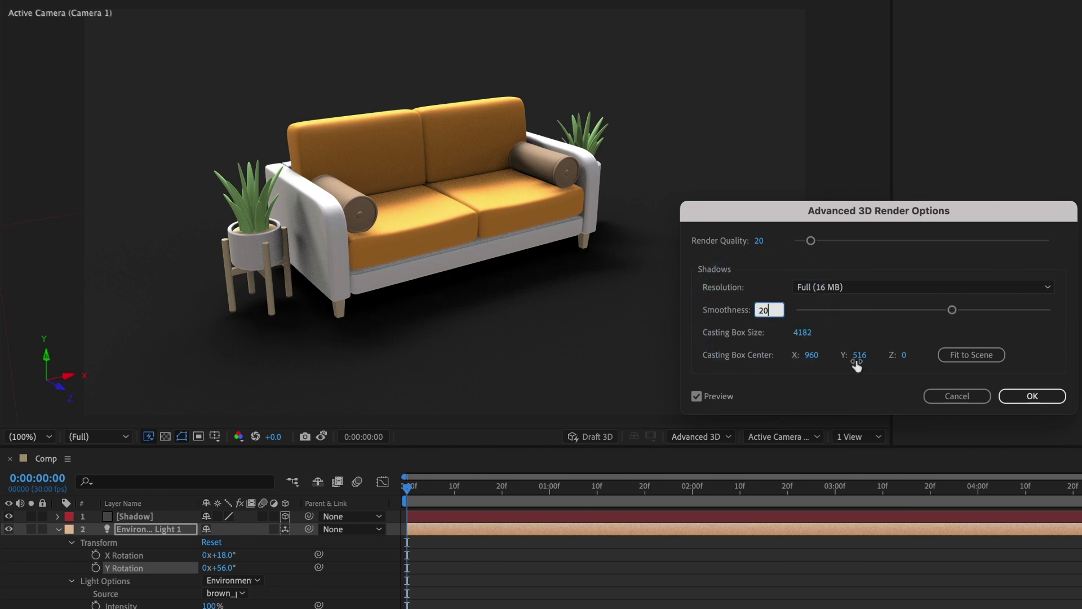
left_click(1032, 395)
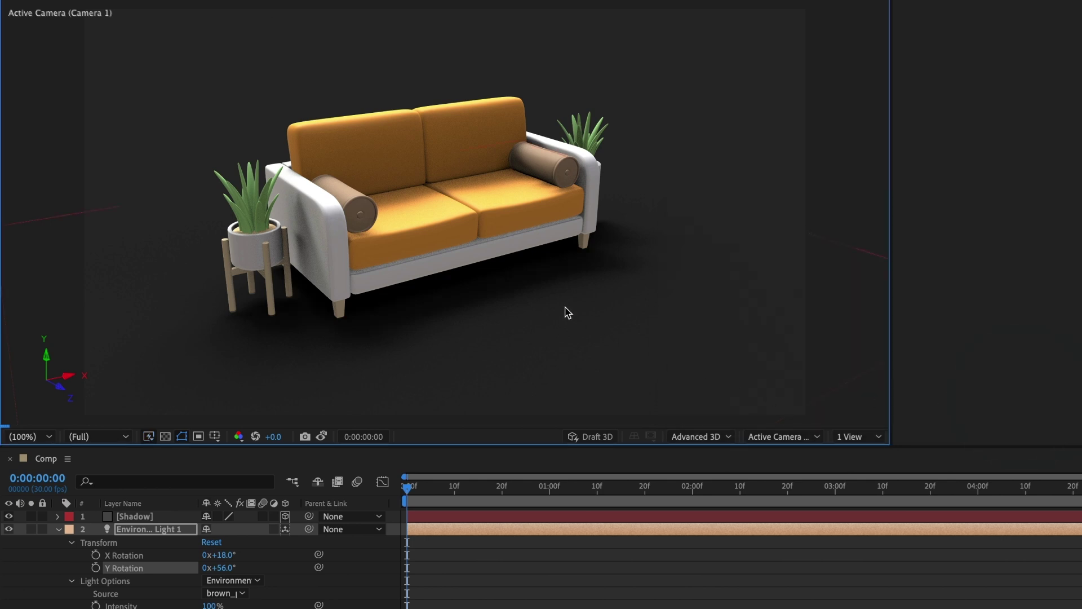